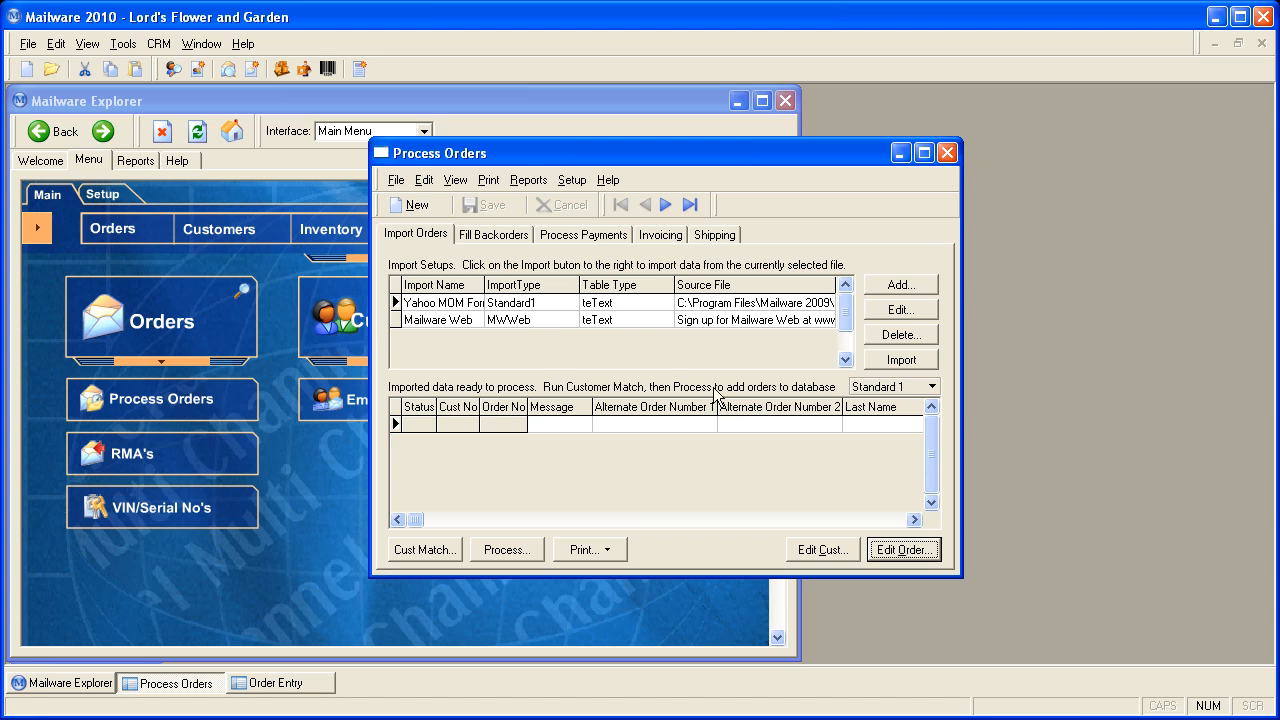
# - Preview the R5103 Process Orders Invoices report for the orders awaiting invoicing and page through its invoices, closing the report at the end
pyautogui.click(600, 233)
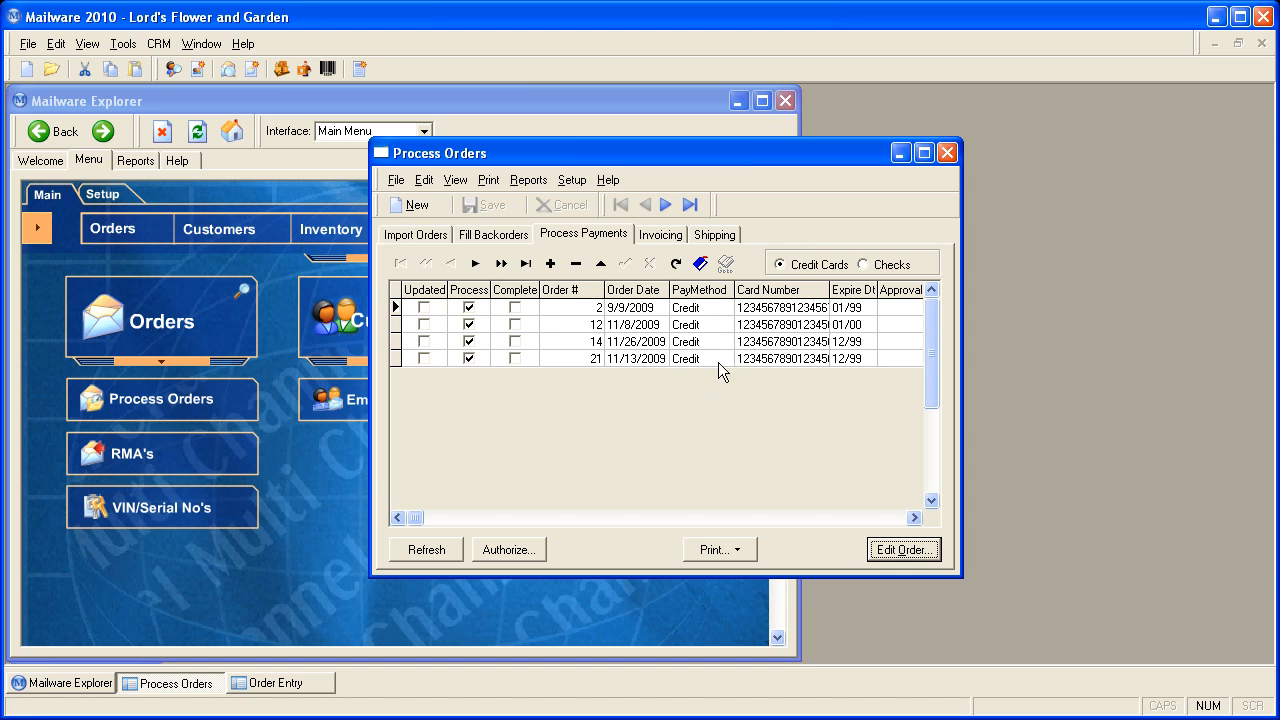
pyautogui.click(670, 236)
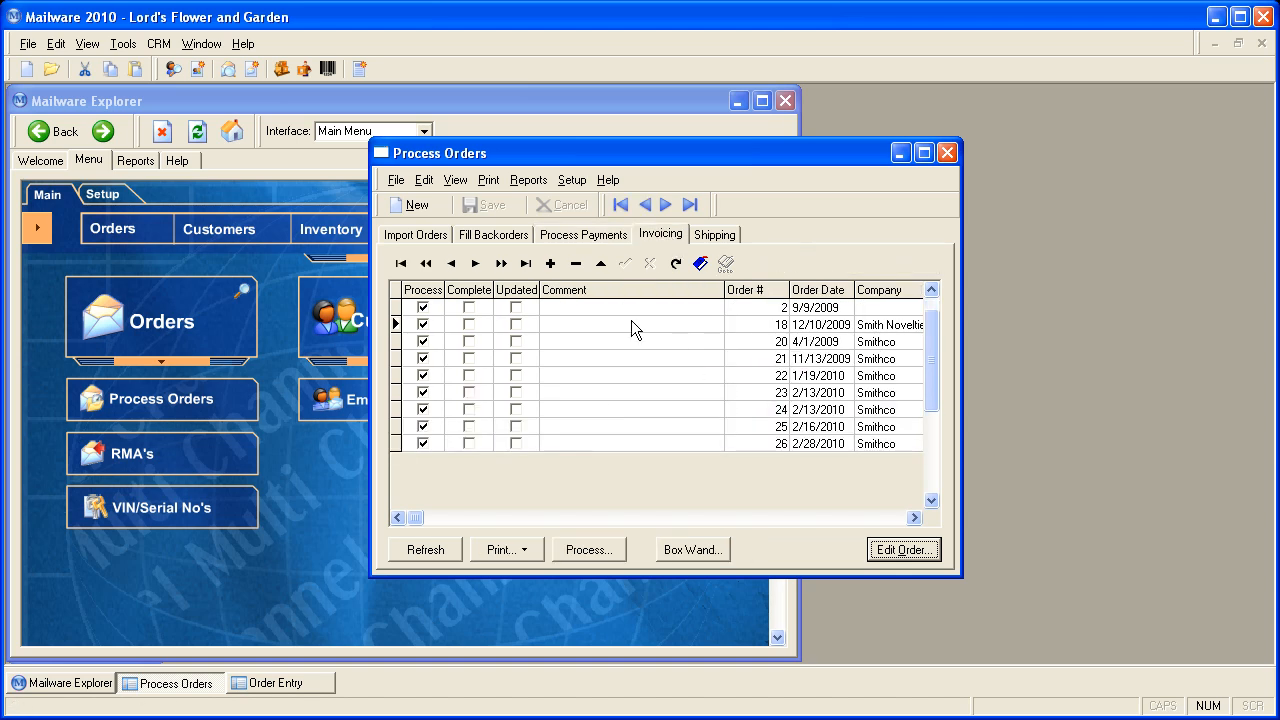
pyautogui.click(523, 551)
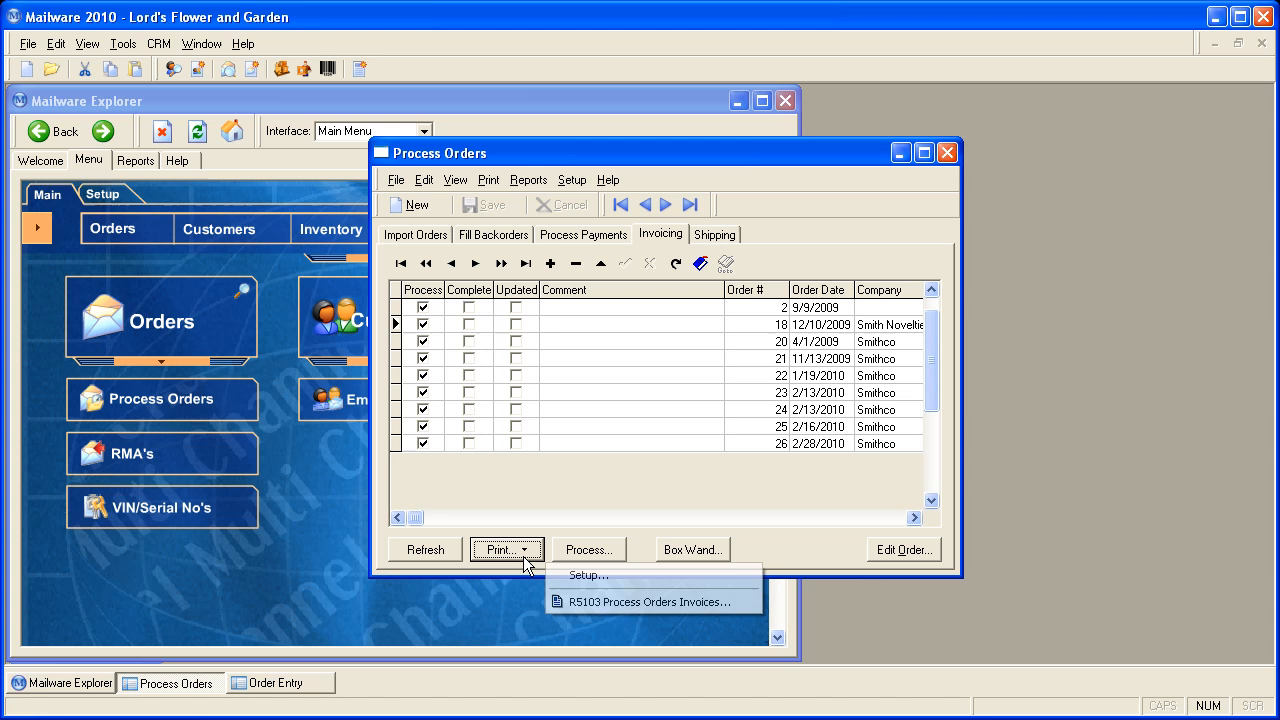
pyautogui.click(658, 602)
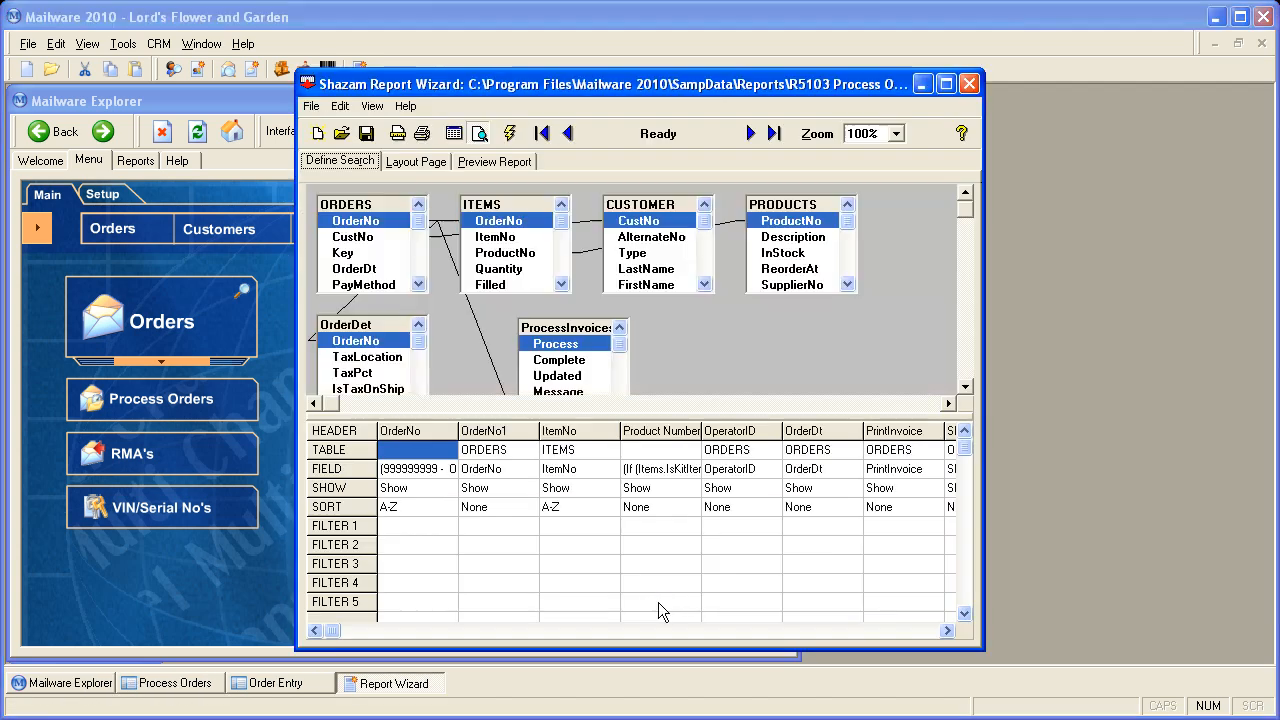
pyautogui.click(751, 133)
pyautogui.click(751, 133)
pyautogui.click(751, 133)
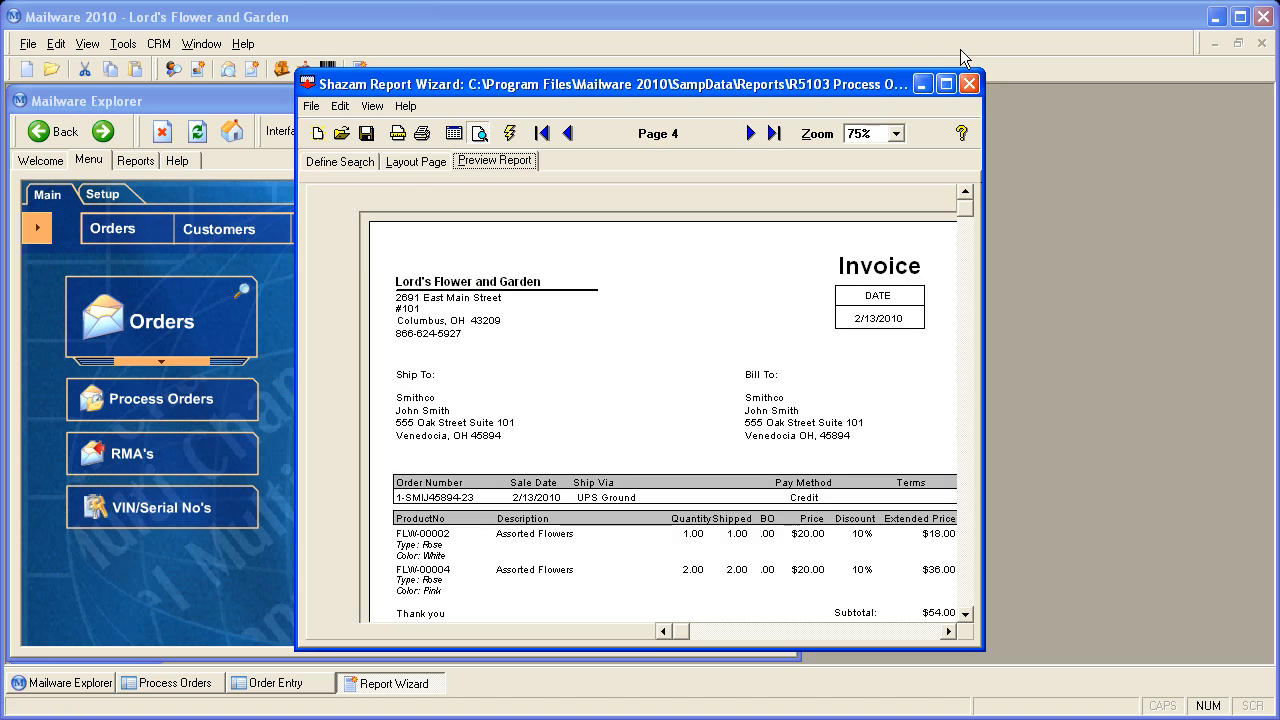
pyautogui.click(970, 82)
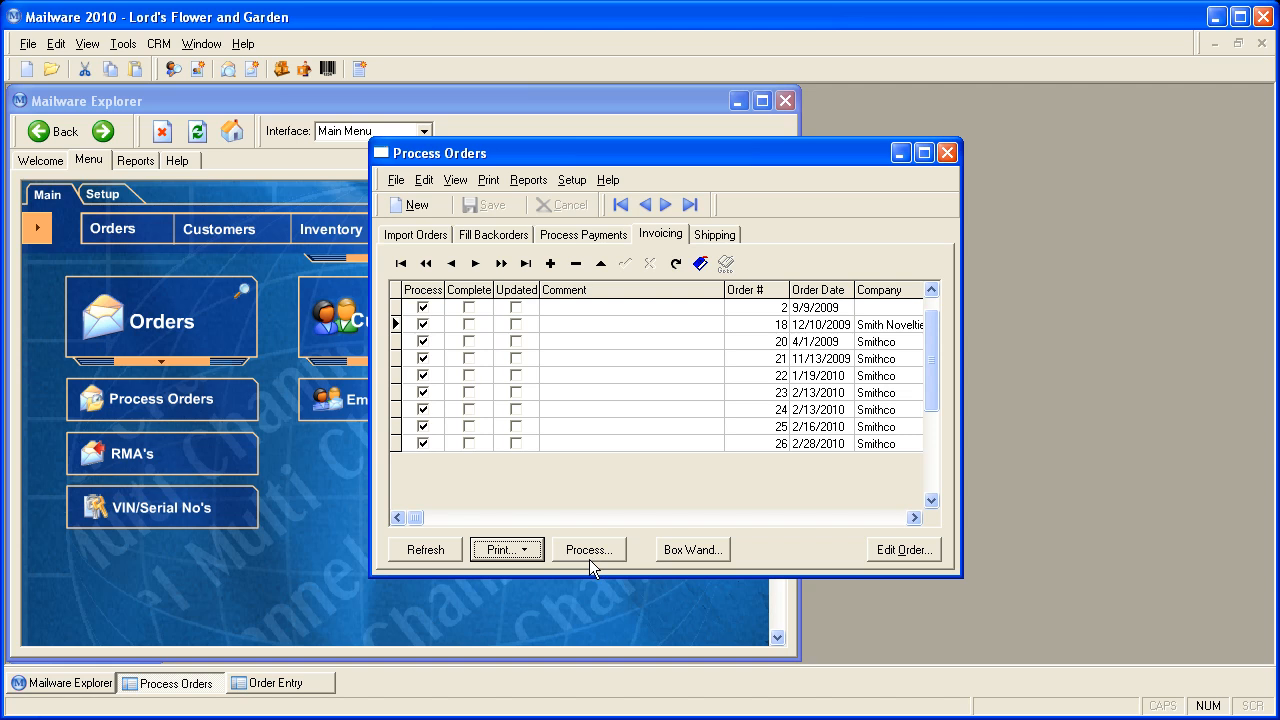
# - Start a new order in Box Wanding by entering its order number, view its packing information, and close the window
pyautogui.click(701, 549)
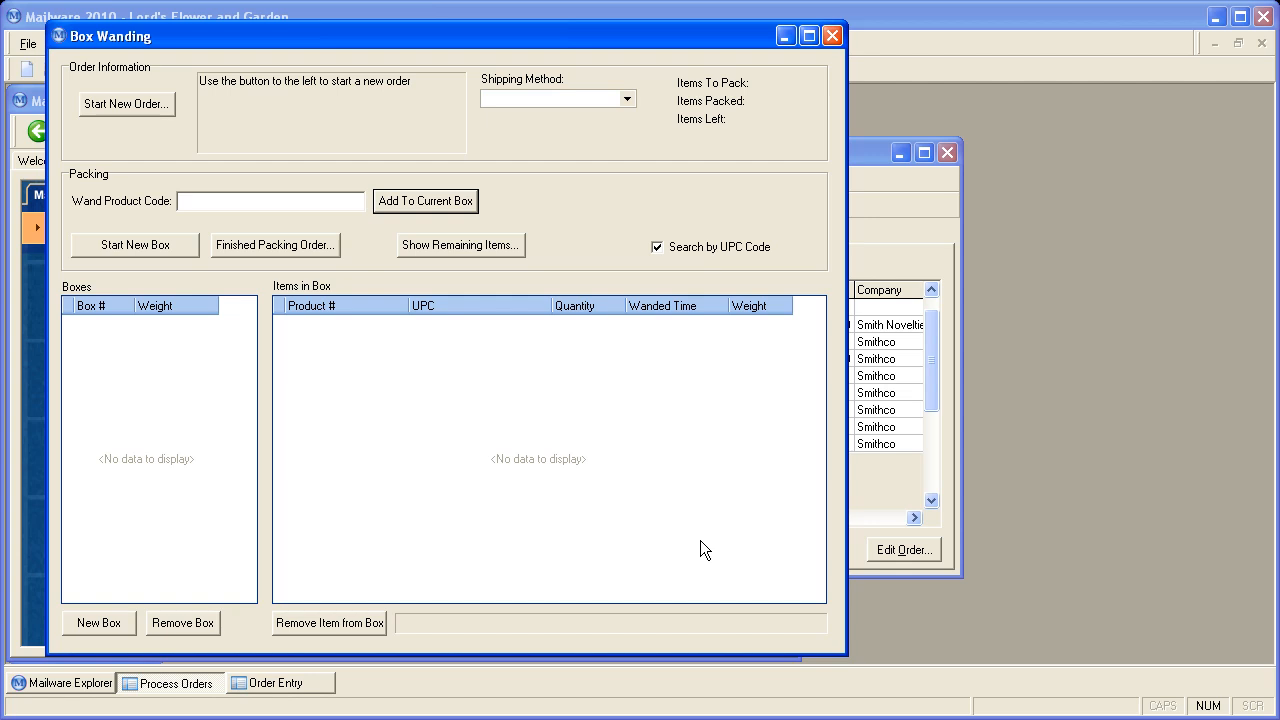
pyautogui.click(137, 104)
pyautogui.write('10')
pyautogui.press('Return')
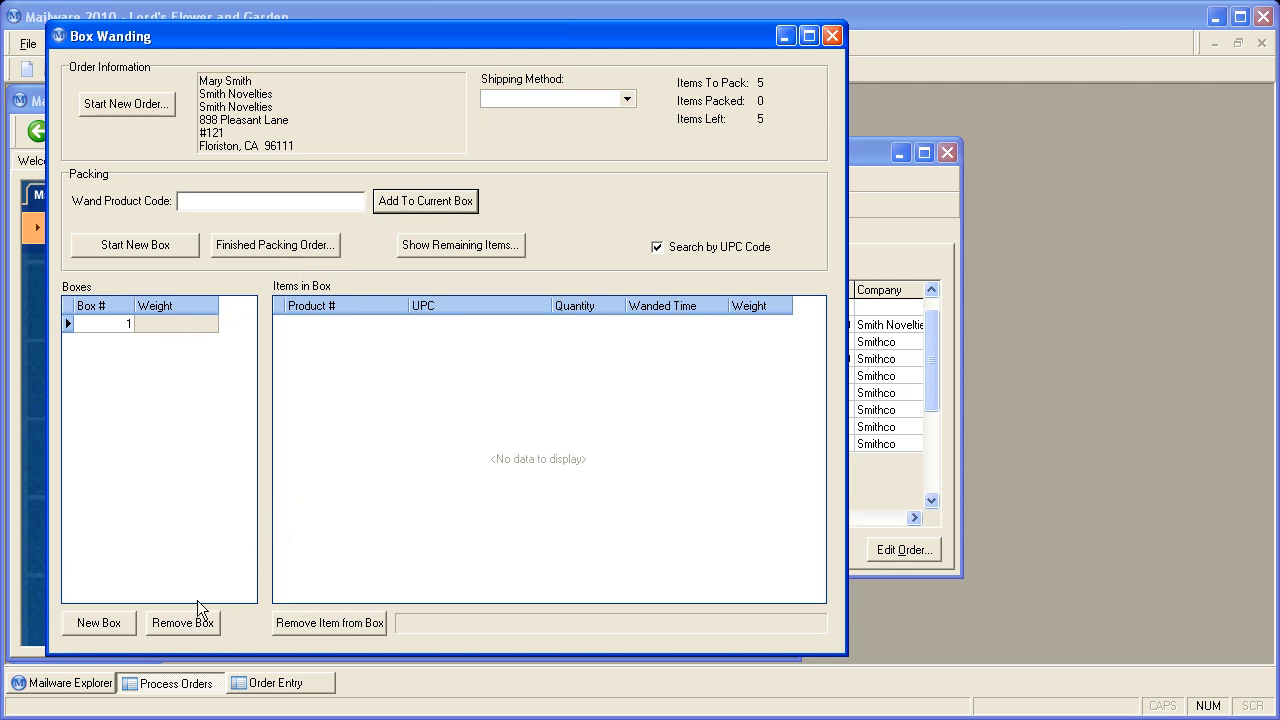
pyautogui.click(831, 36)
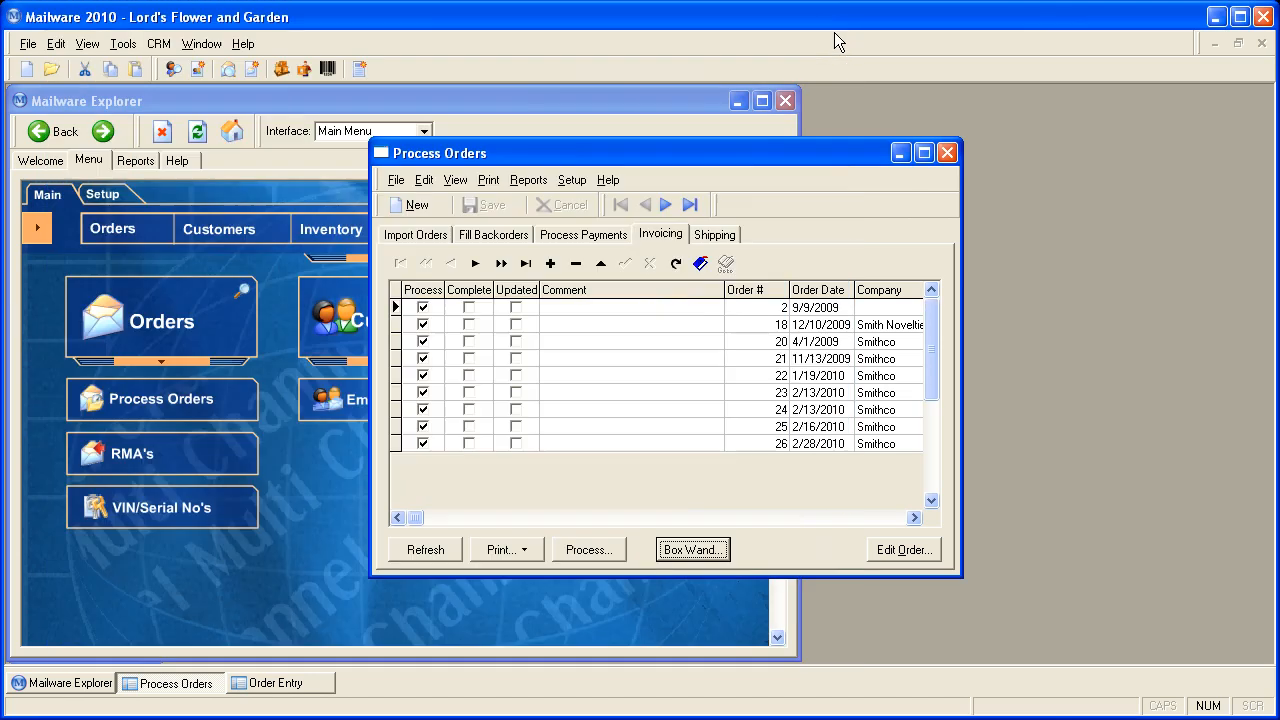
# - Process the invoices for all checked orders, and refresh both the invoicing list and the shipping list
pyautogui.click(584, 549)
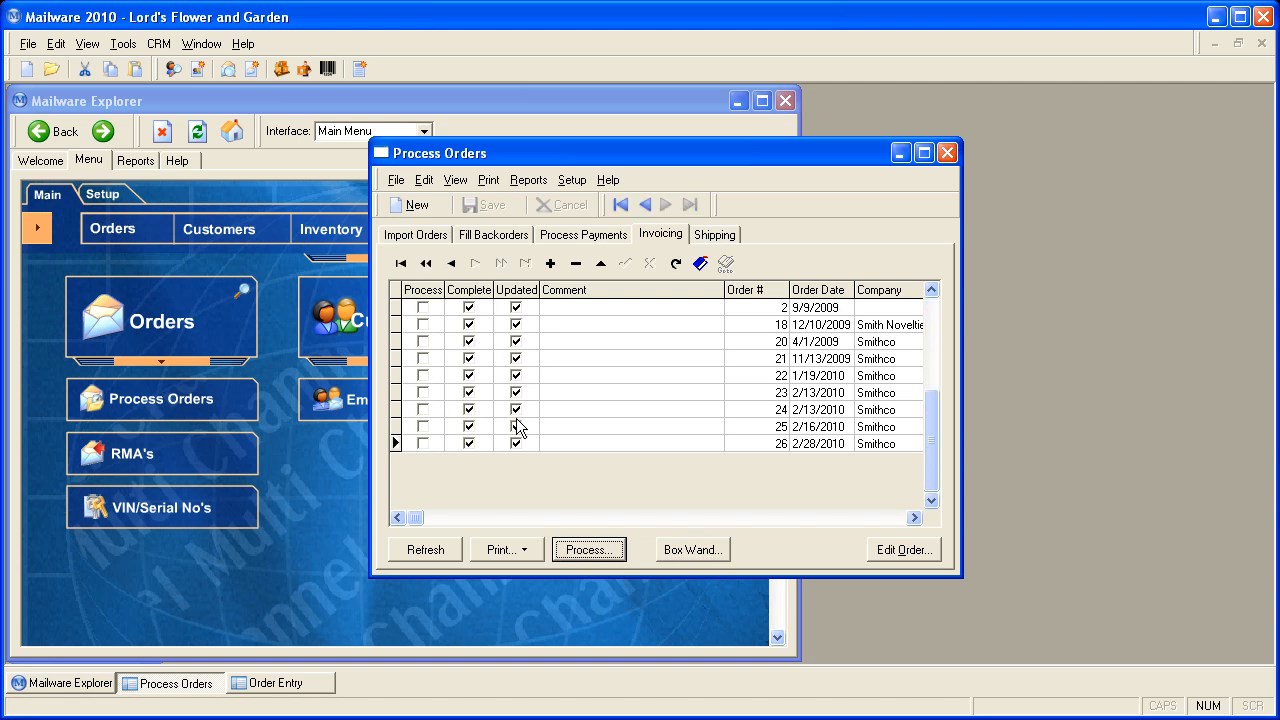
pyautogui.click(426, 551)
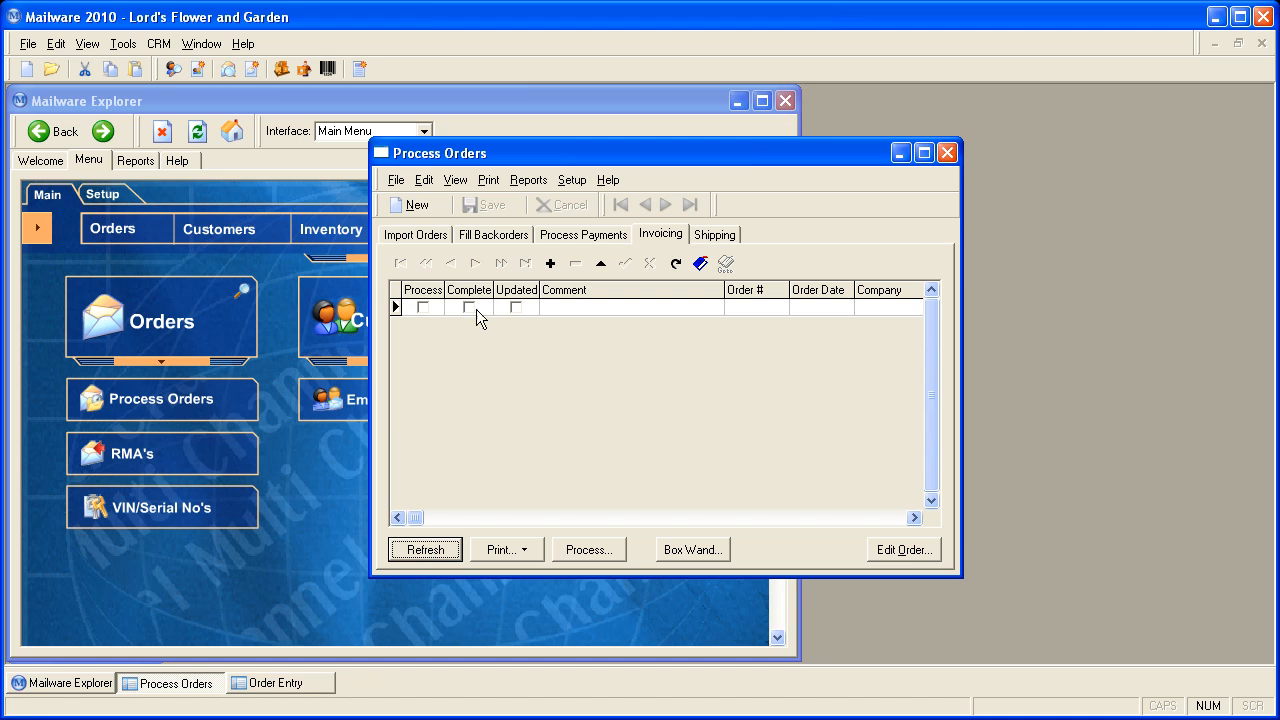
pyautogui.click(713, 234)
pyautogui.click(425, 549)
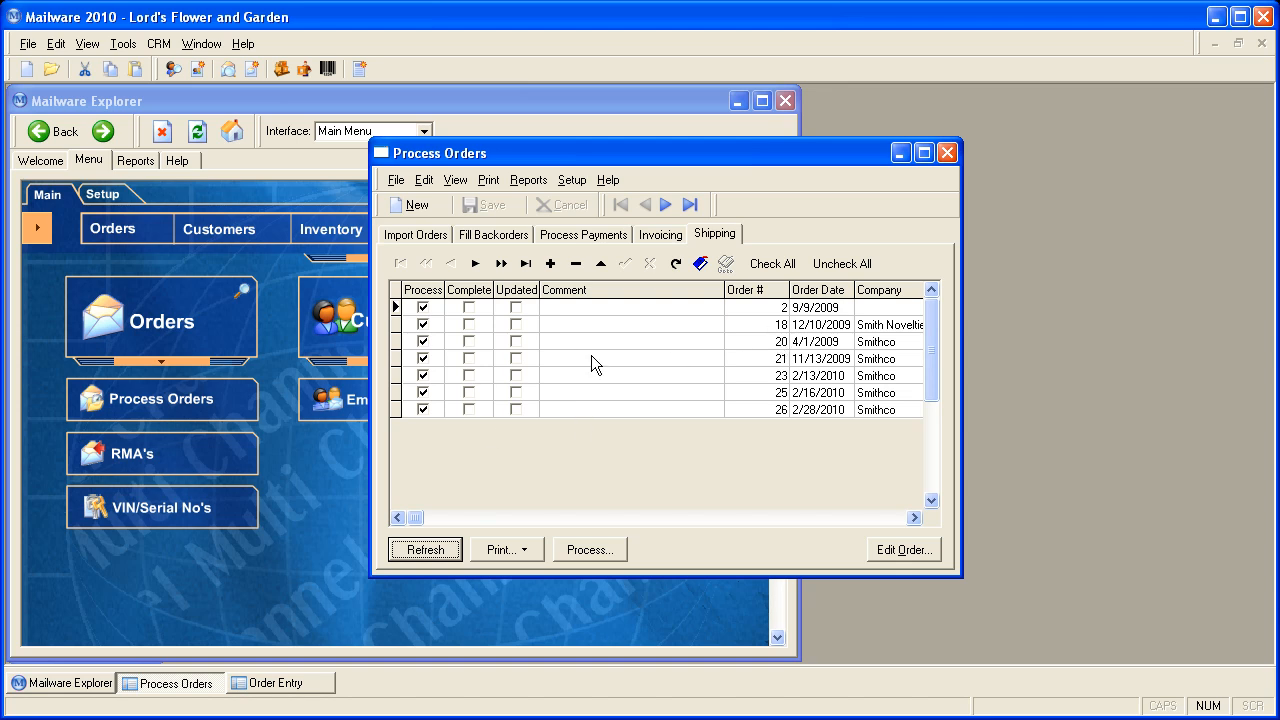
# - View the full details of the first order in the shipping list, and return to order processing
pyautogui.click(612, 305)
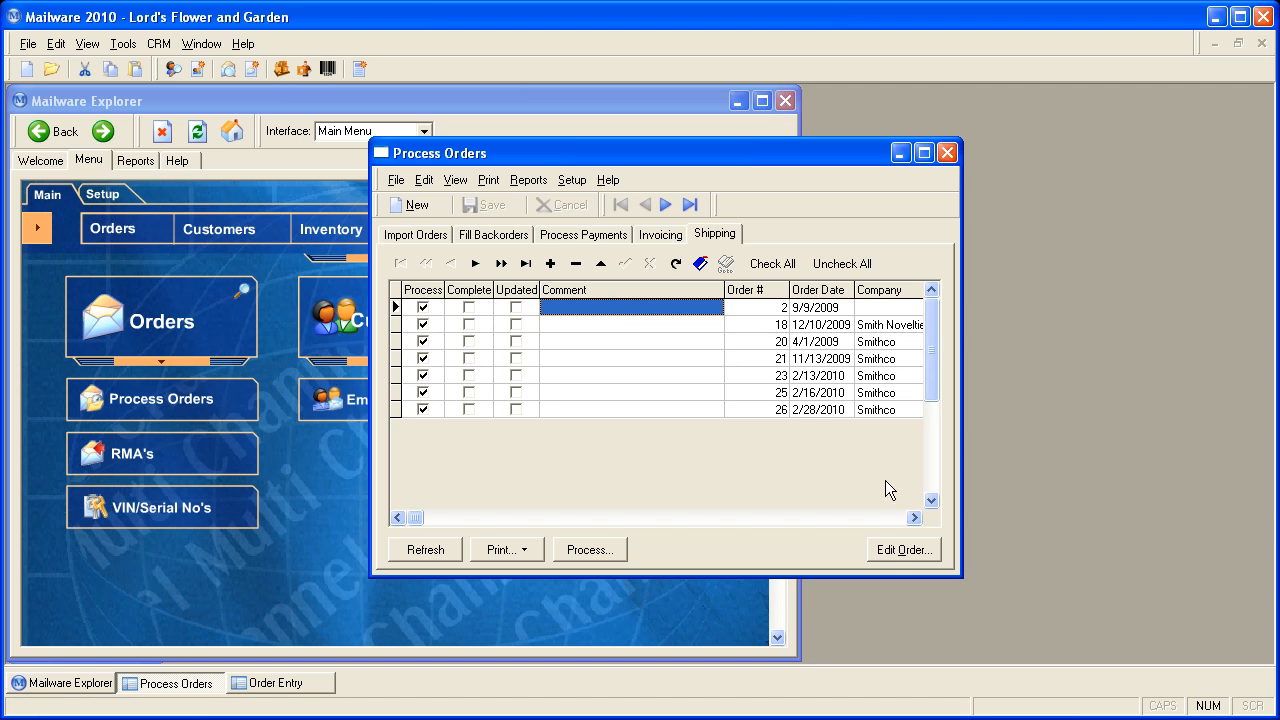
pyautogui.click(908, 548)
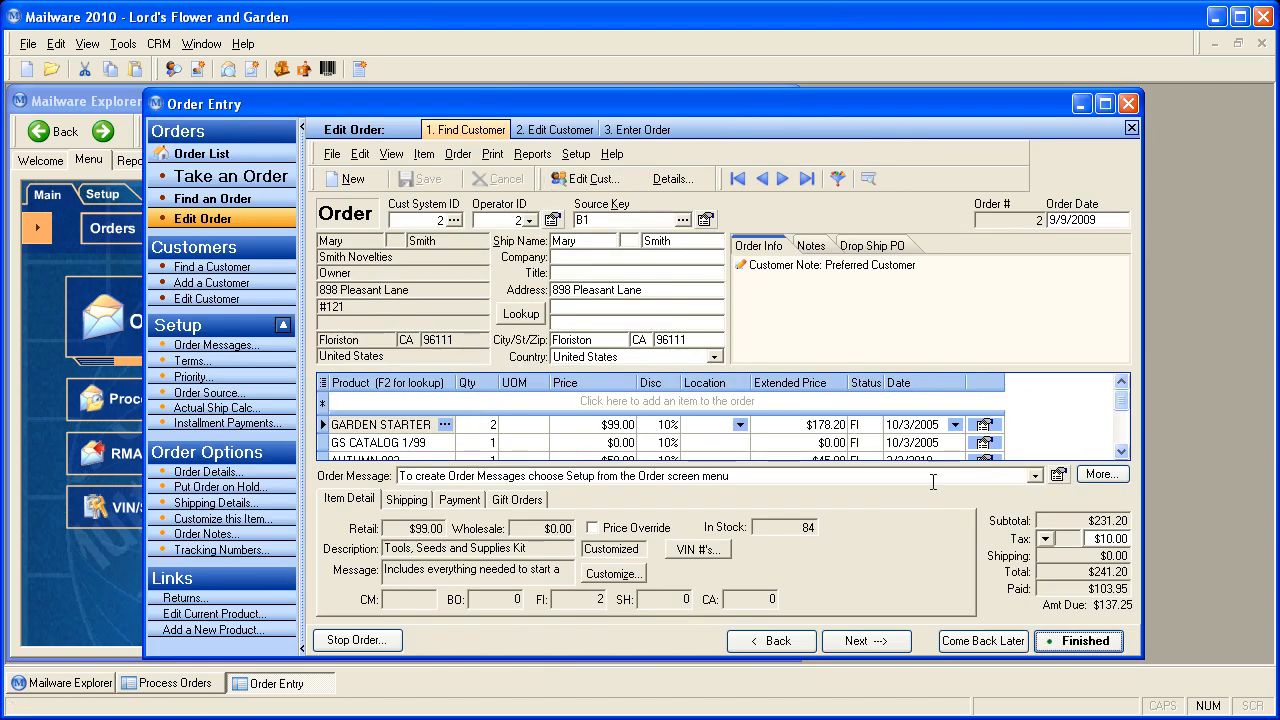
pyautogui.click(1082, 104)
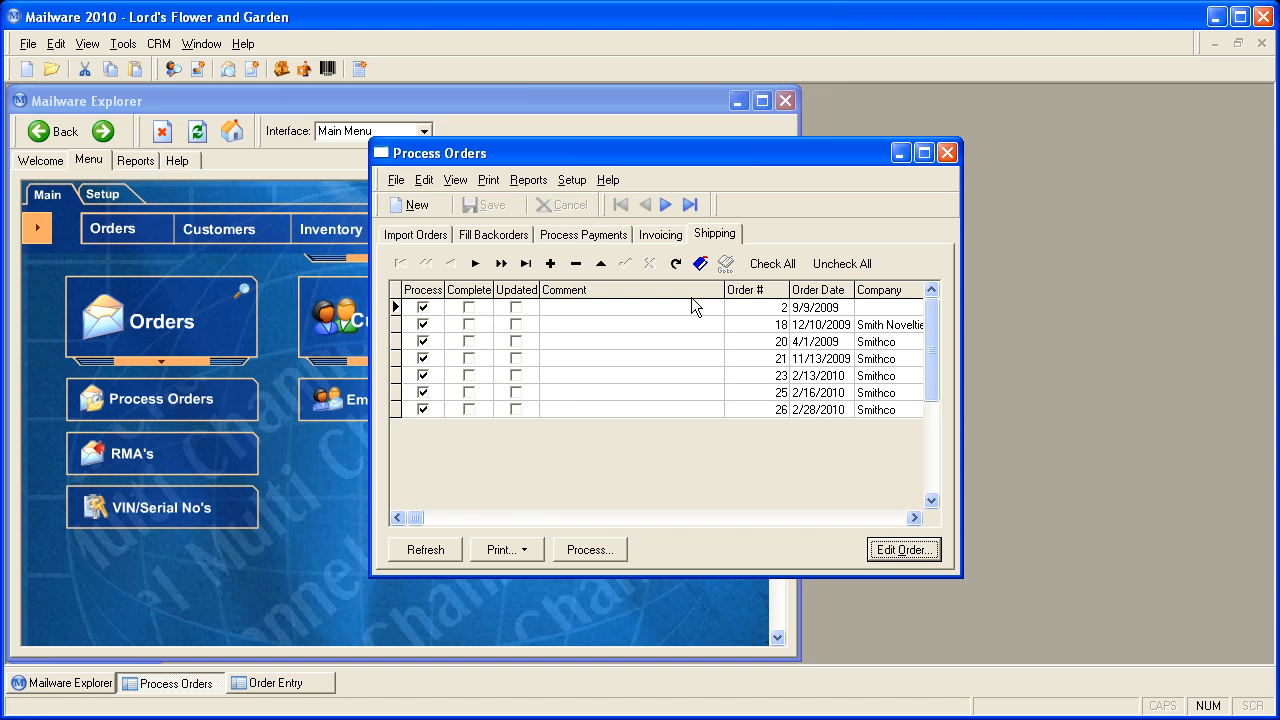
# - Open the Yahoo MOM Format order import setup for editing and review its data preview and field mapping
pyautogui.click(421, 238)
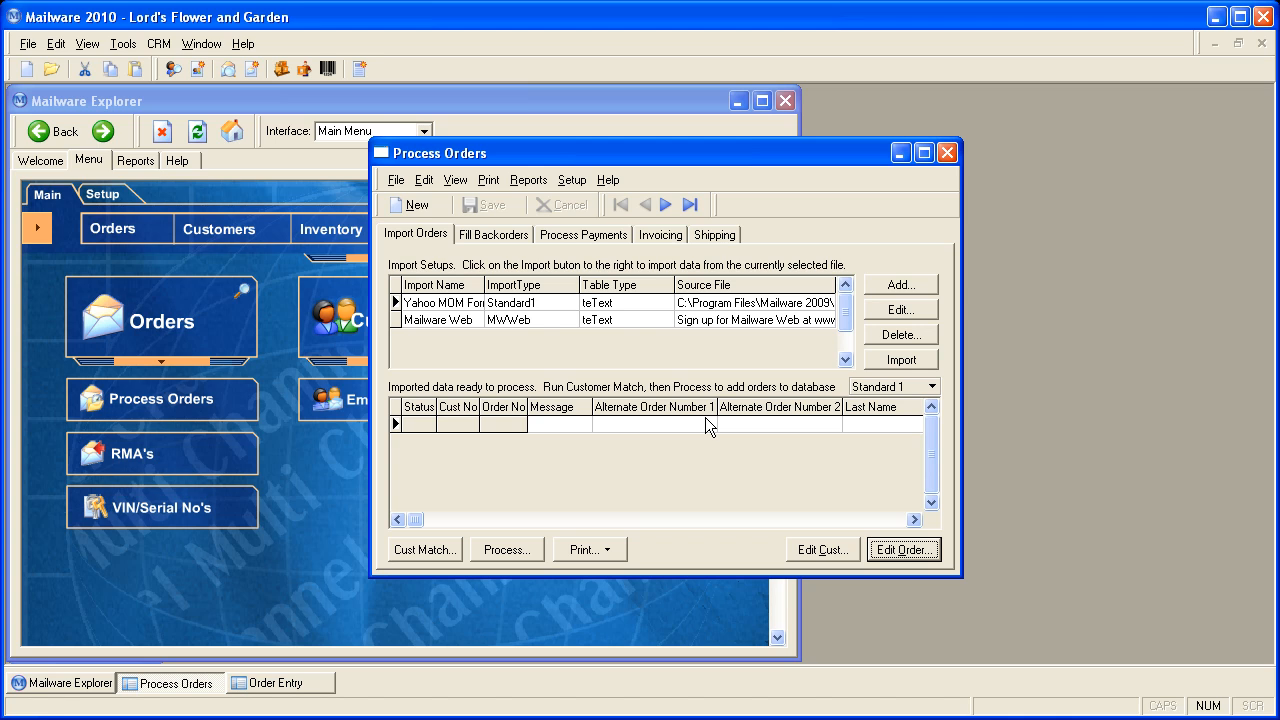
pyautogui.click(473, 303)
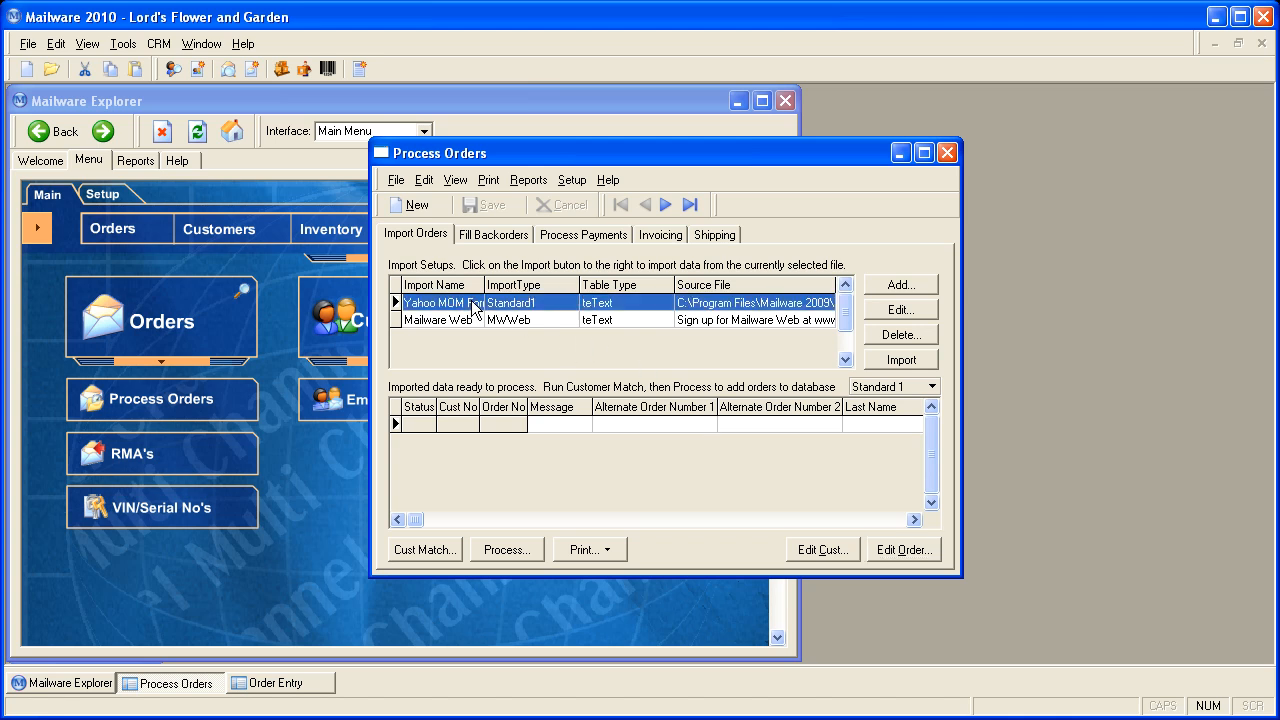
pyautogui.click(900, 310)
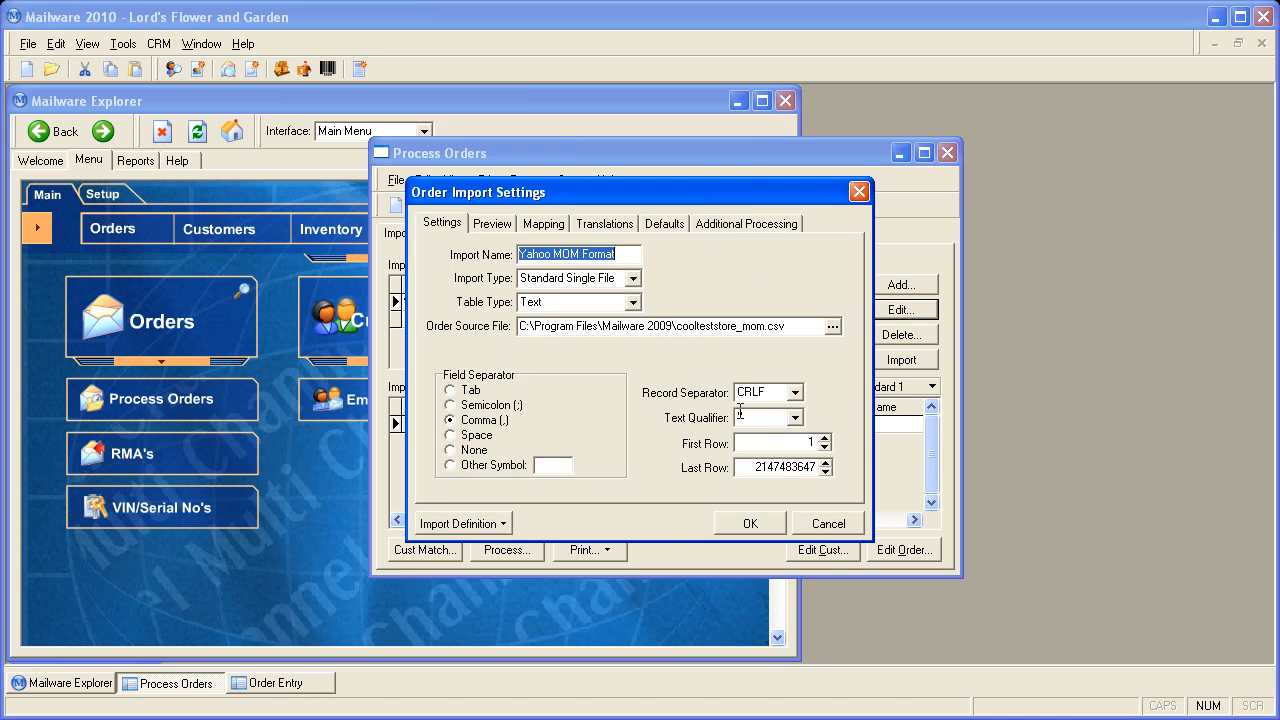
pyautogui.click(492, 226)
pyautogui.click(548, 224)
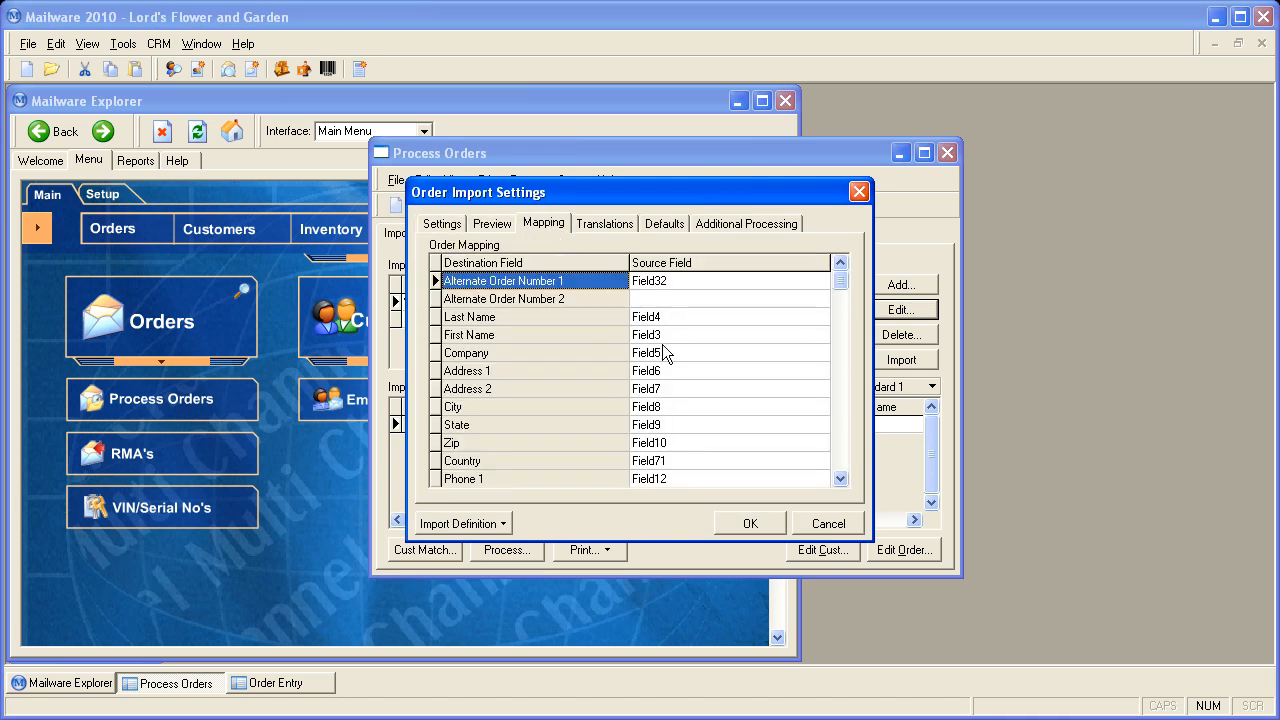
pyautogui.click(438, 225)
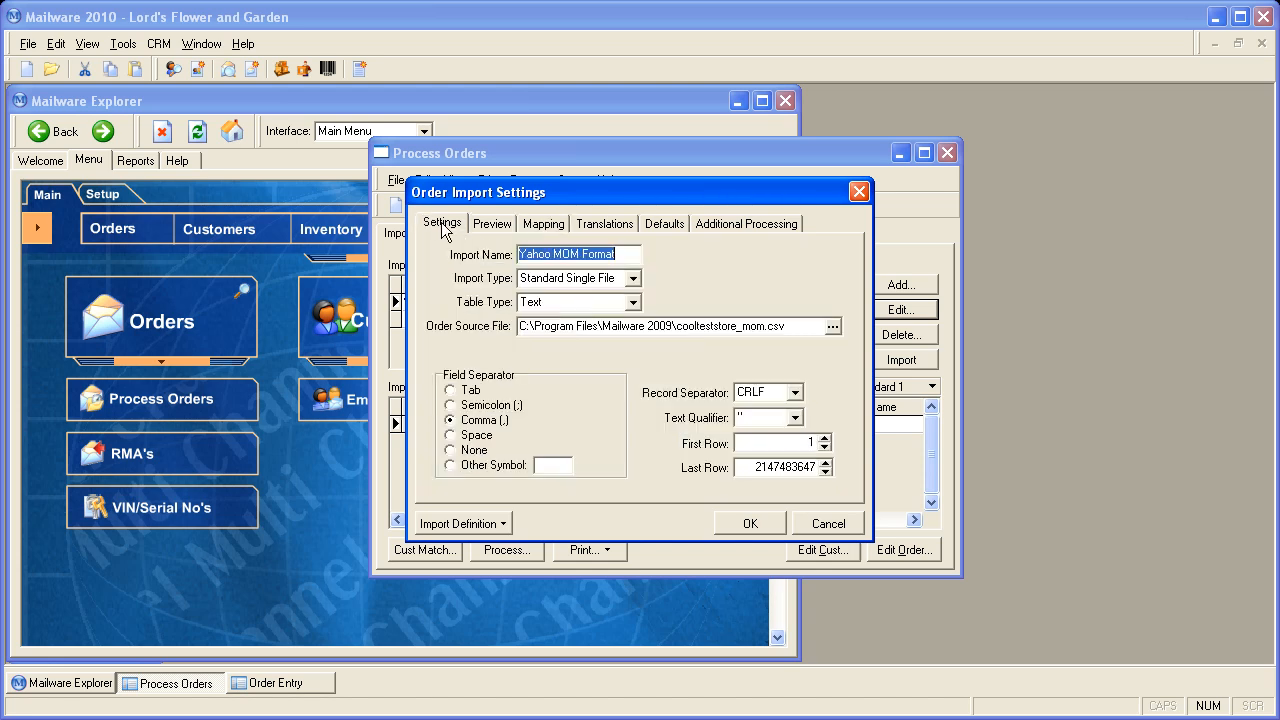
# - Set the order source file to C:\Program Files\Mailware 2010\coolteststore_mom.csv, check the preview and mapping, and import its orders
pyautogui.click(662, 326)
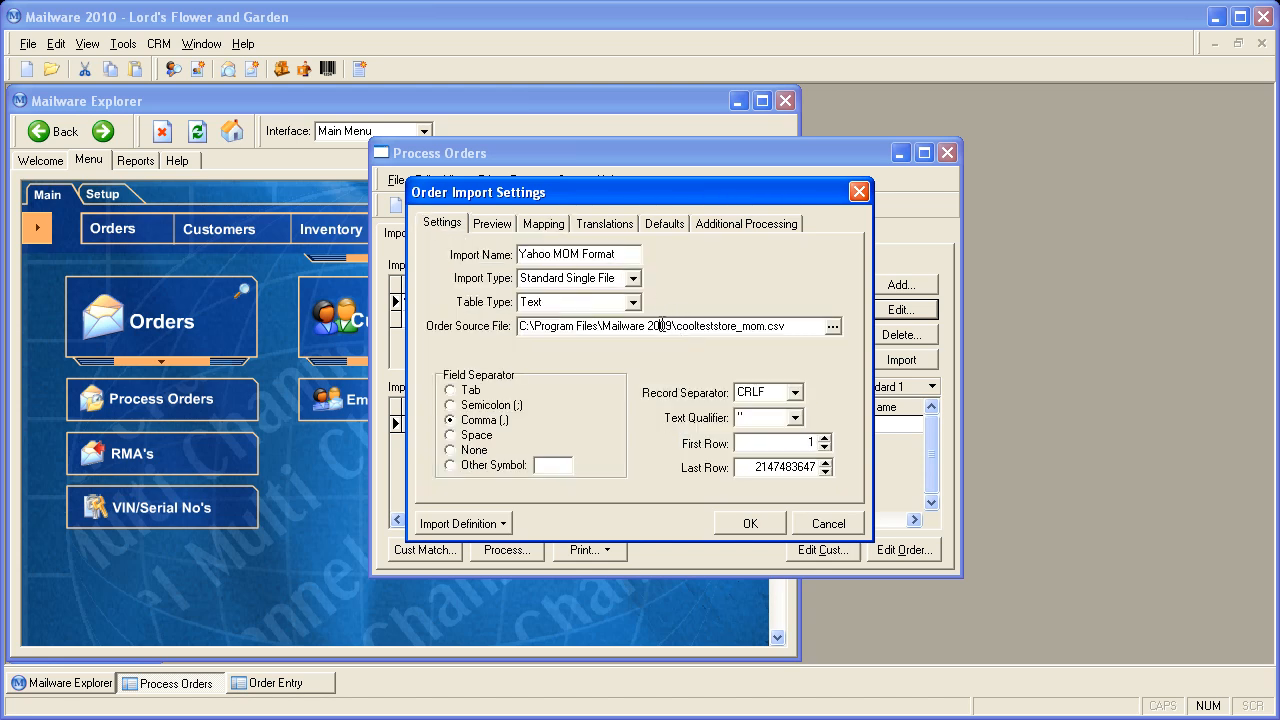
pyautogui.press('BackSpace')
pyautogui.press('BackSpace')
pyautogui.write('10')
pyautogui.click(500, 225)
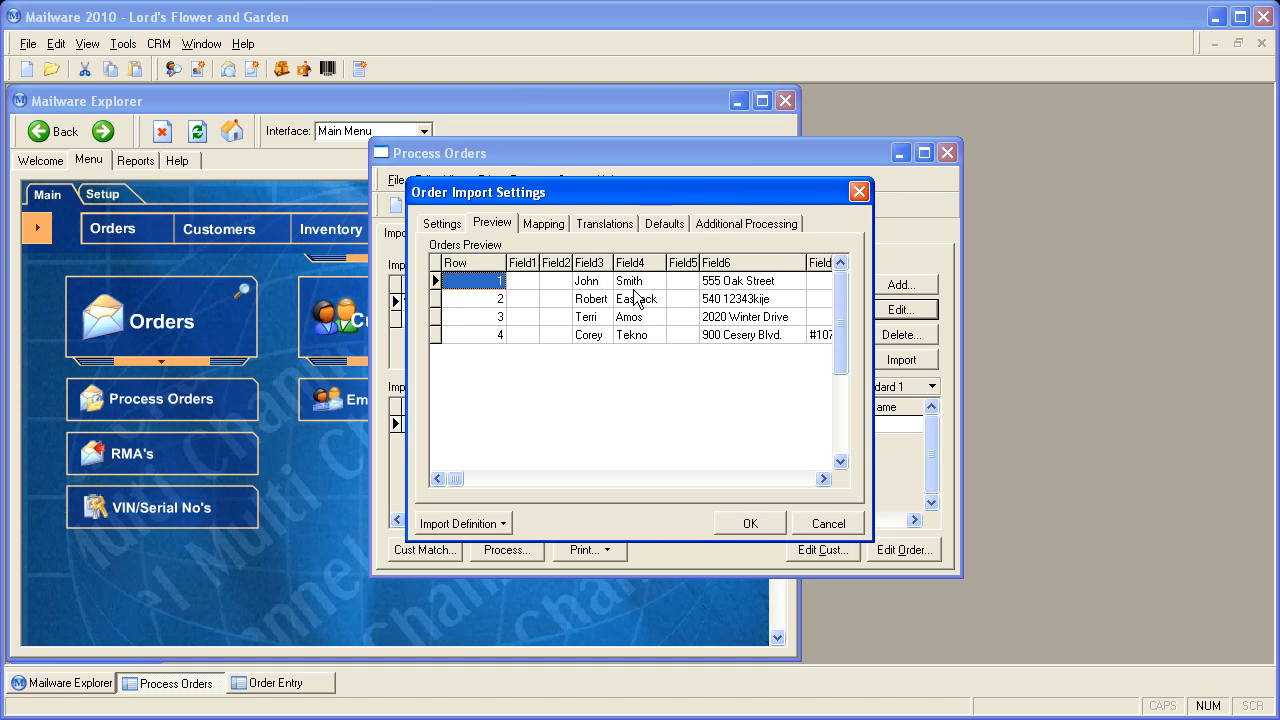
pyautogui.click(547, 225)
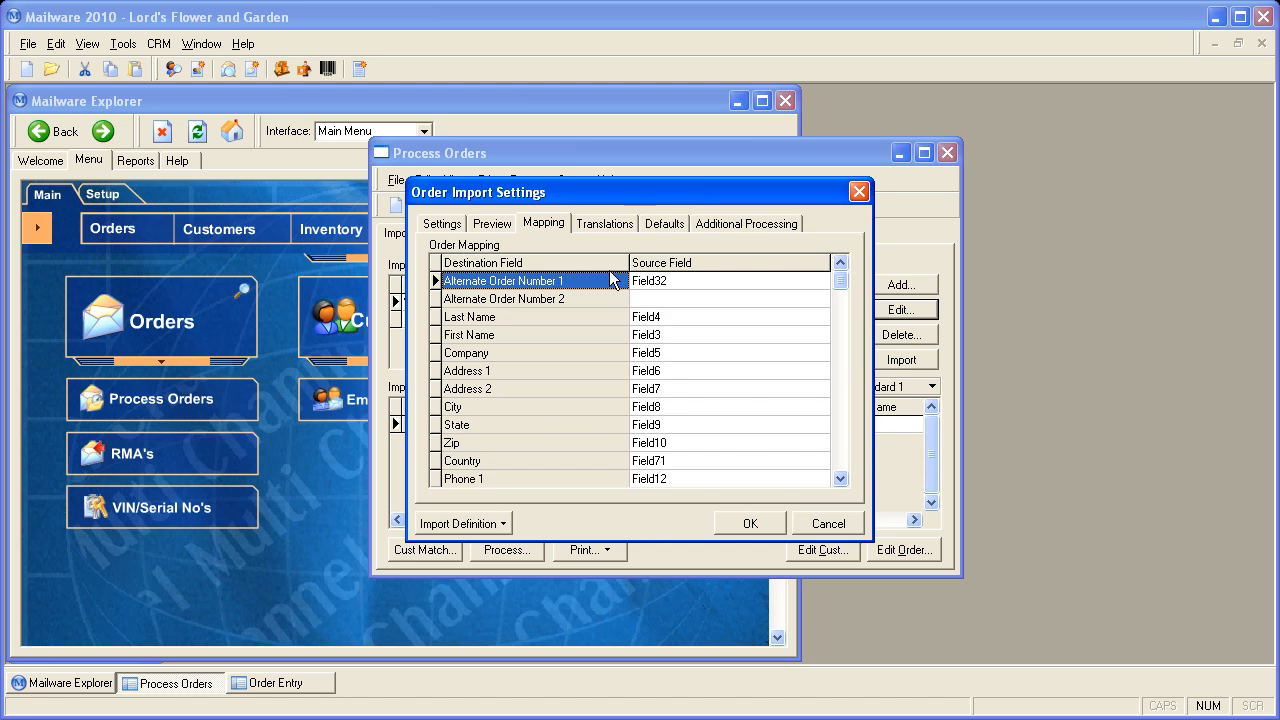
pyautogui.click(774, 520)
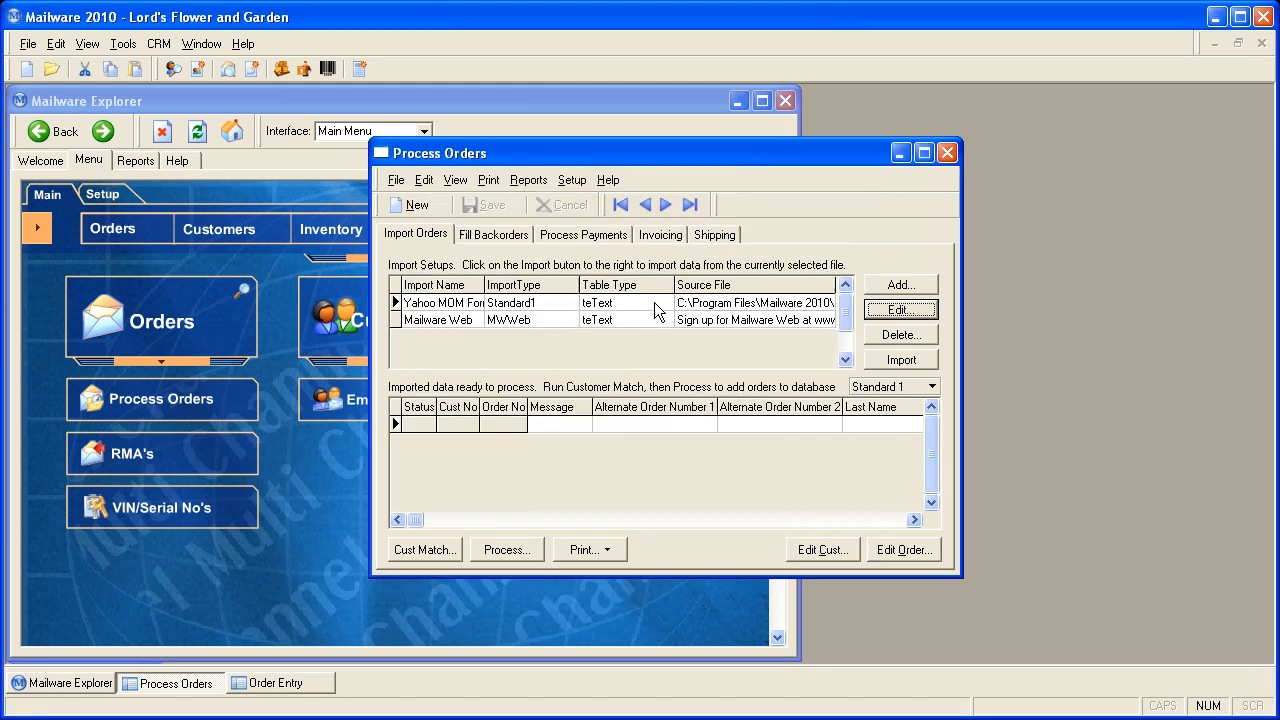
pyautogui.click(902, 362)
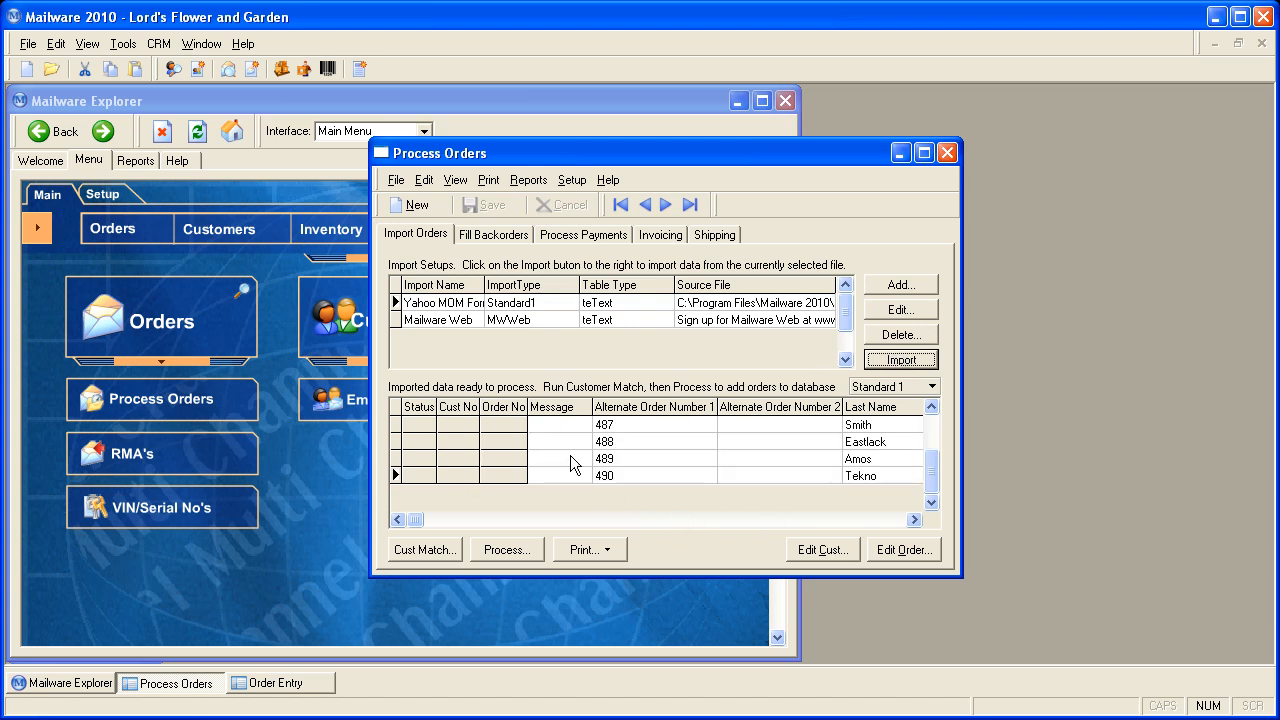
# - Examine the imported orders' name, address, and country fields across the grid's columns
pyautogui.click(632, 441)
pyautogui.press('Right')
pyautogui.press('Right')
pyautogui.press('Right')
pyautogui.press('Right')
pyautogui.press('Right')
pyautogui.press('Right')
pyautogui.press('Right')
pyautogui.press('Right')
pyautogui.press('Right')
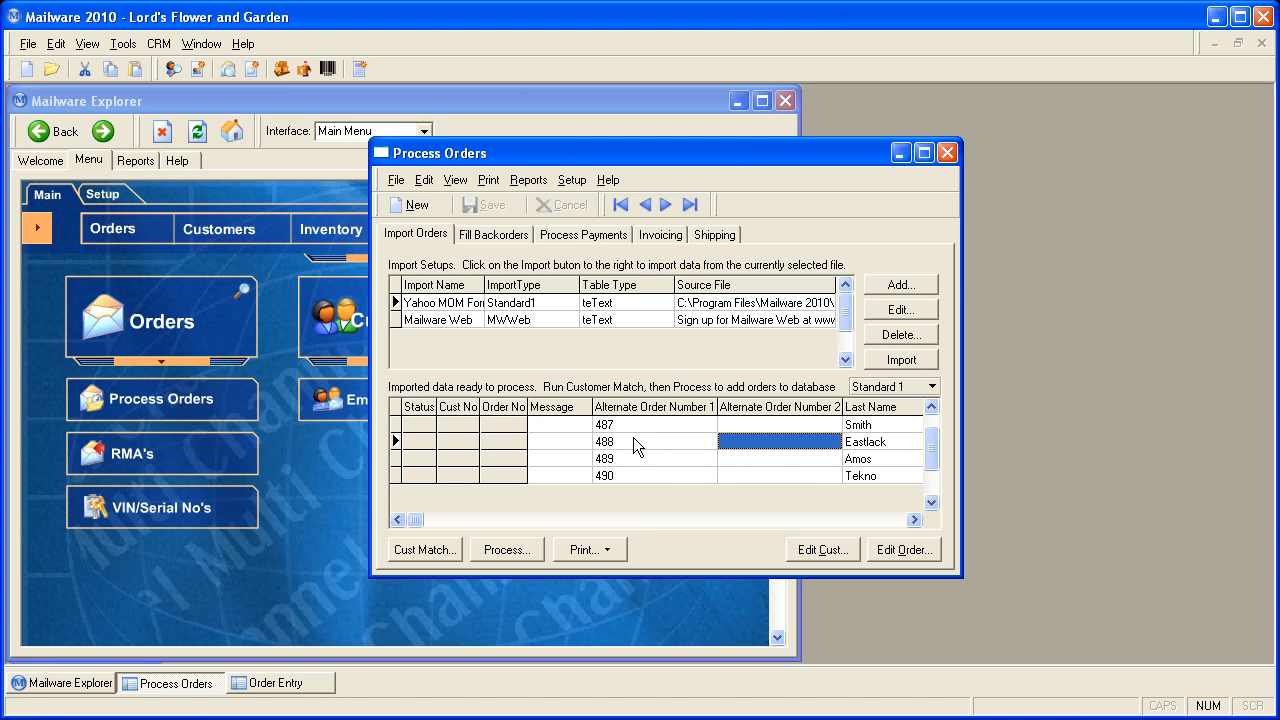
pyautogui.press('Right')
pyautogui.press('Right')
pyautogui.press('Right')
pyautogui.press('Right')
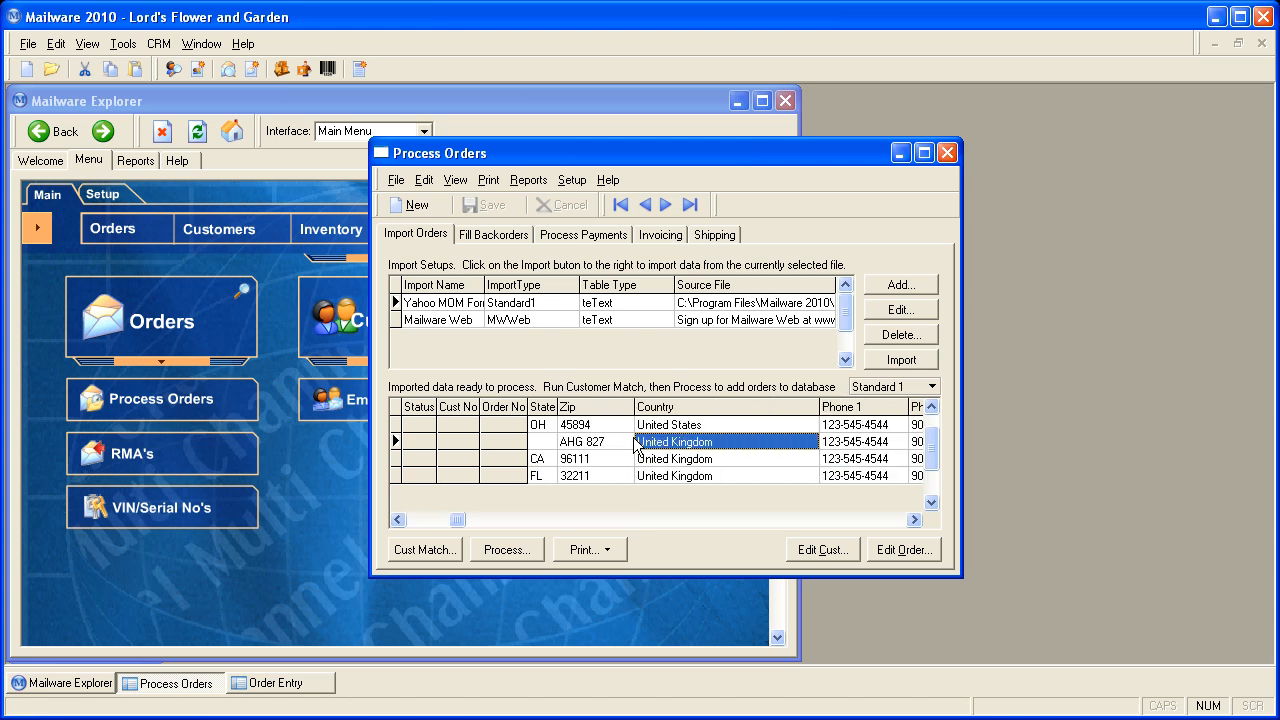
pyautogui.press('Left')
pyautogui.press('Left')
pyautogui.press('Left')
pyautogui.press('Left')
pyautogui.press('Left')
pyautogui.press('Left')
pyautogui.press('Left')
pyautogui.press('Left')
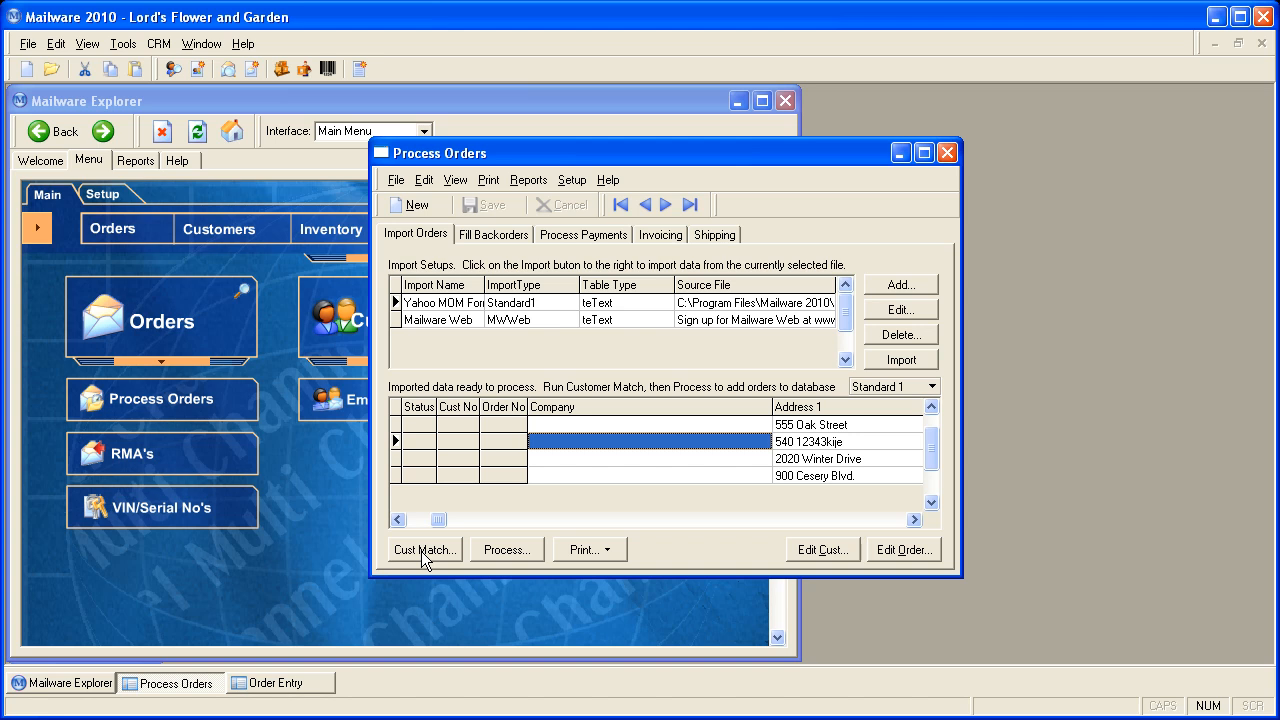
pyautogui.press('Left')
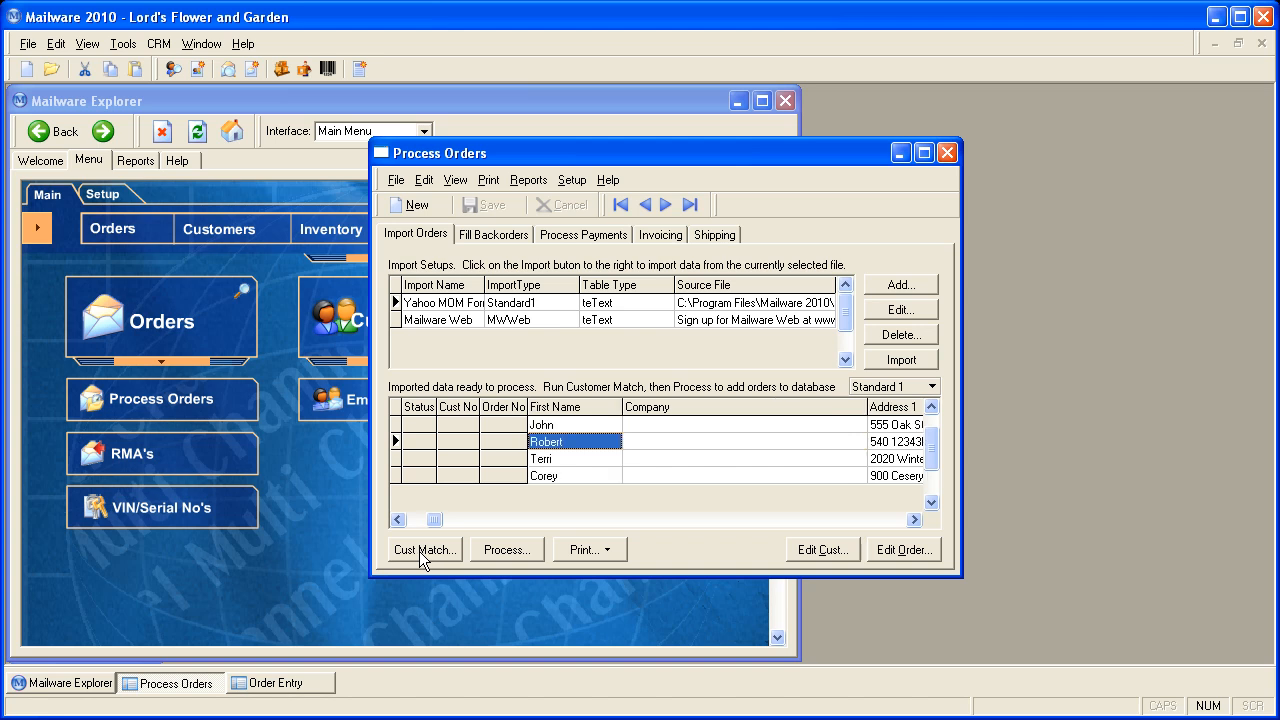
# - Process the imported orders into the database, and view the first one's order details
pyautogui.click(526, 549)
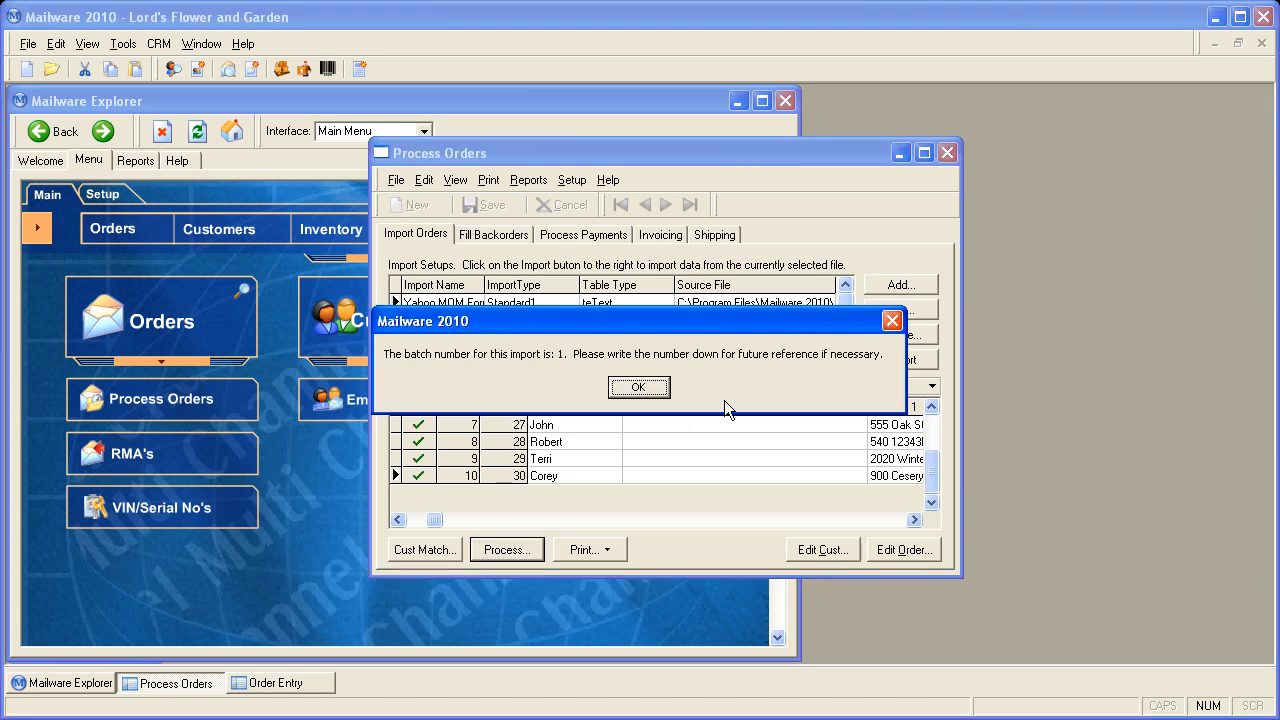
pyautogui.click(727, 403)
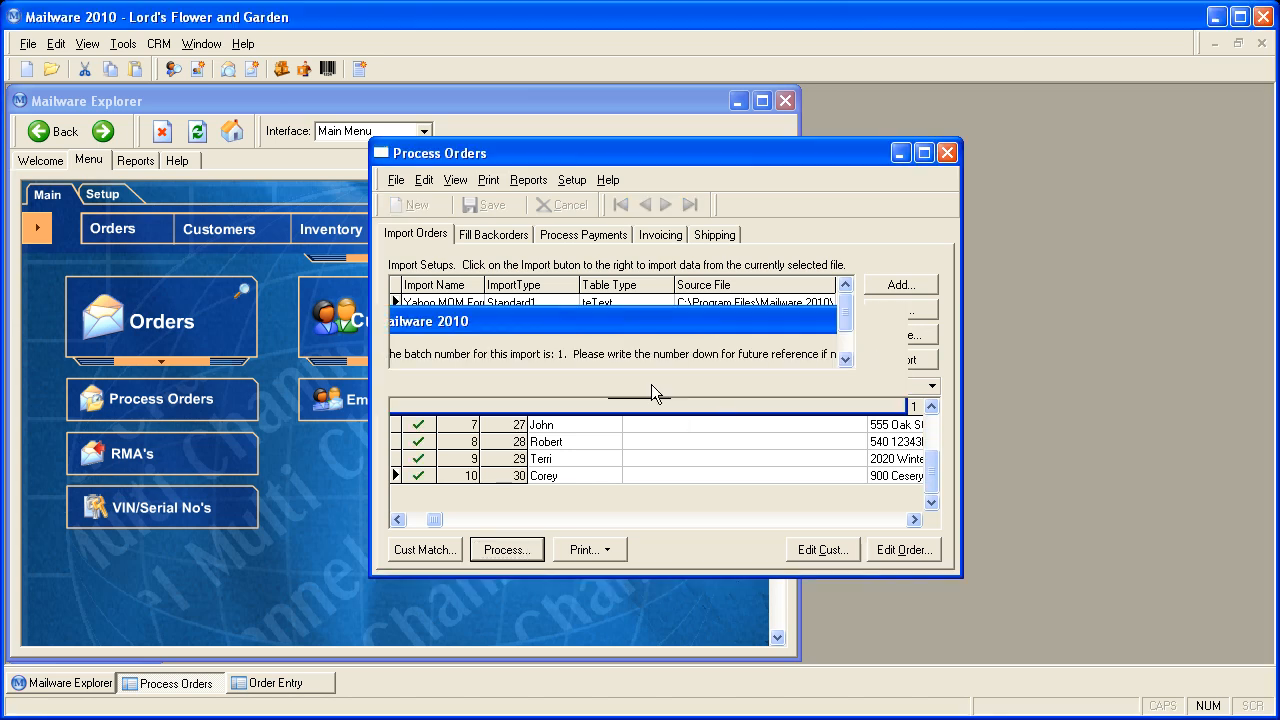
pyautogui.click(906, 551)
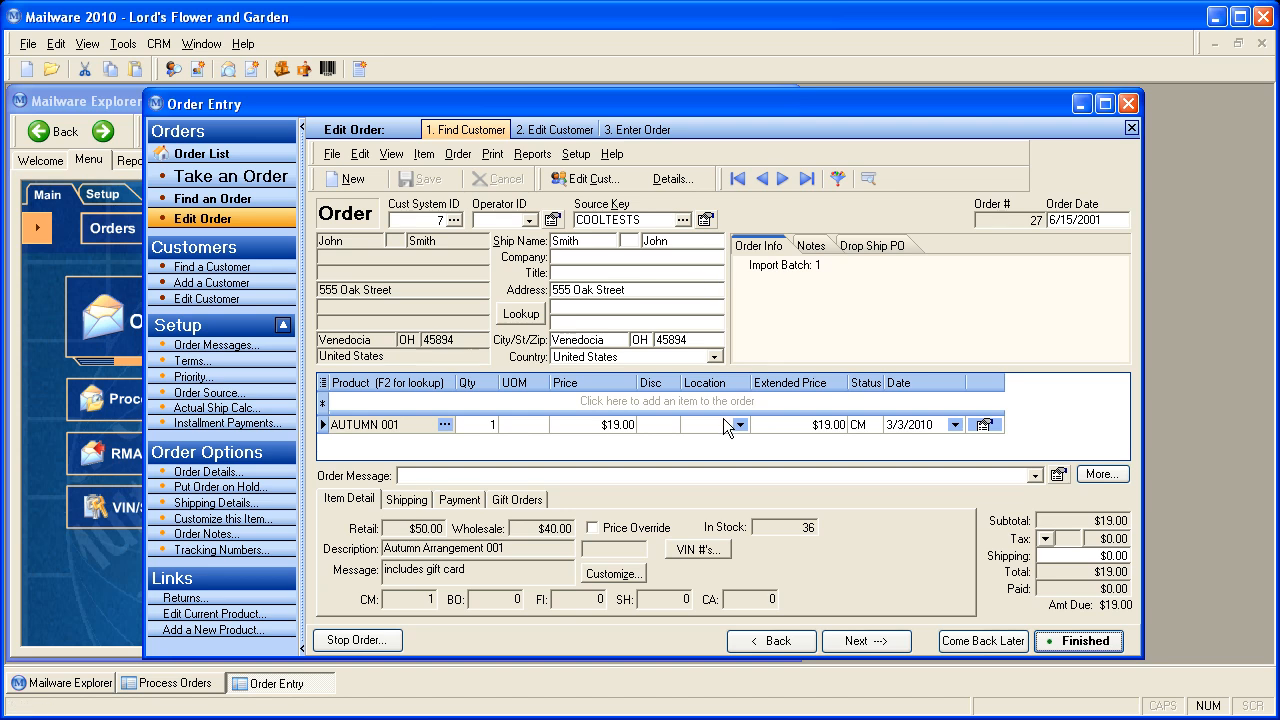
pyautogui.click(1083, 102)
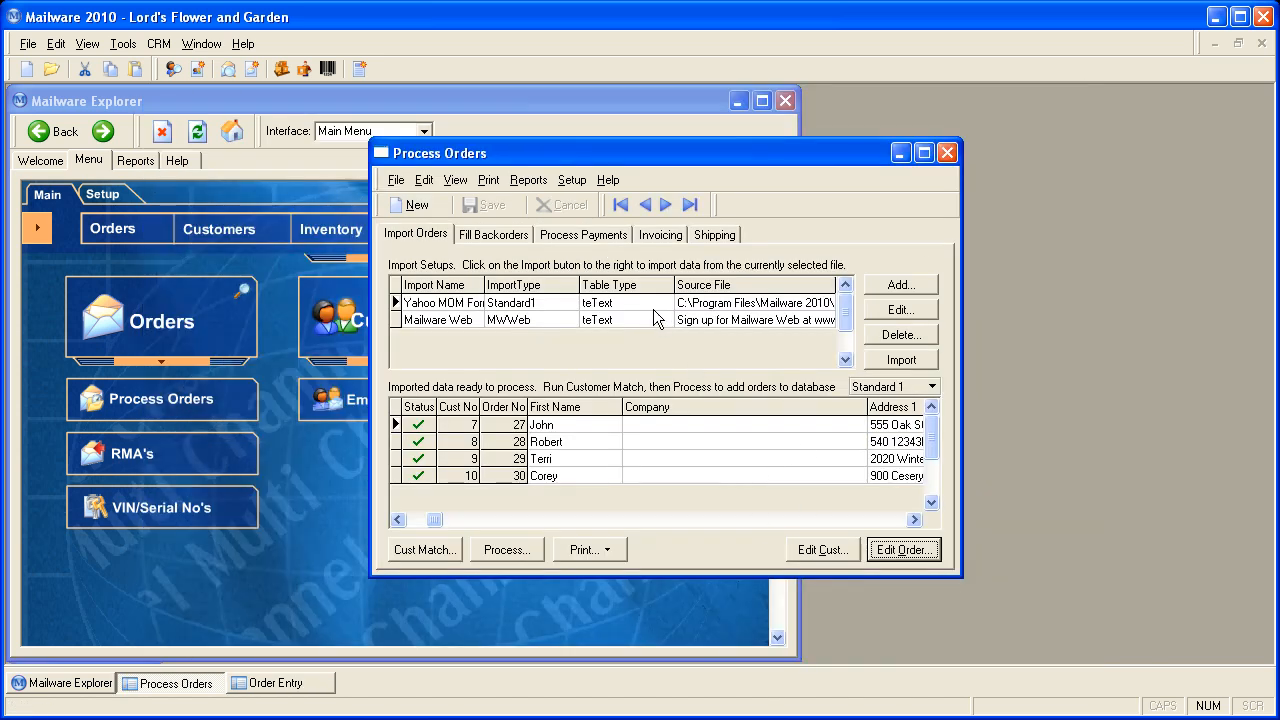
# - Refresh the list of backorders to fill for order batch 1
pyautogui.click(508, 238)
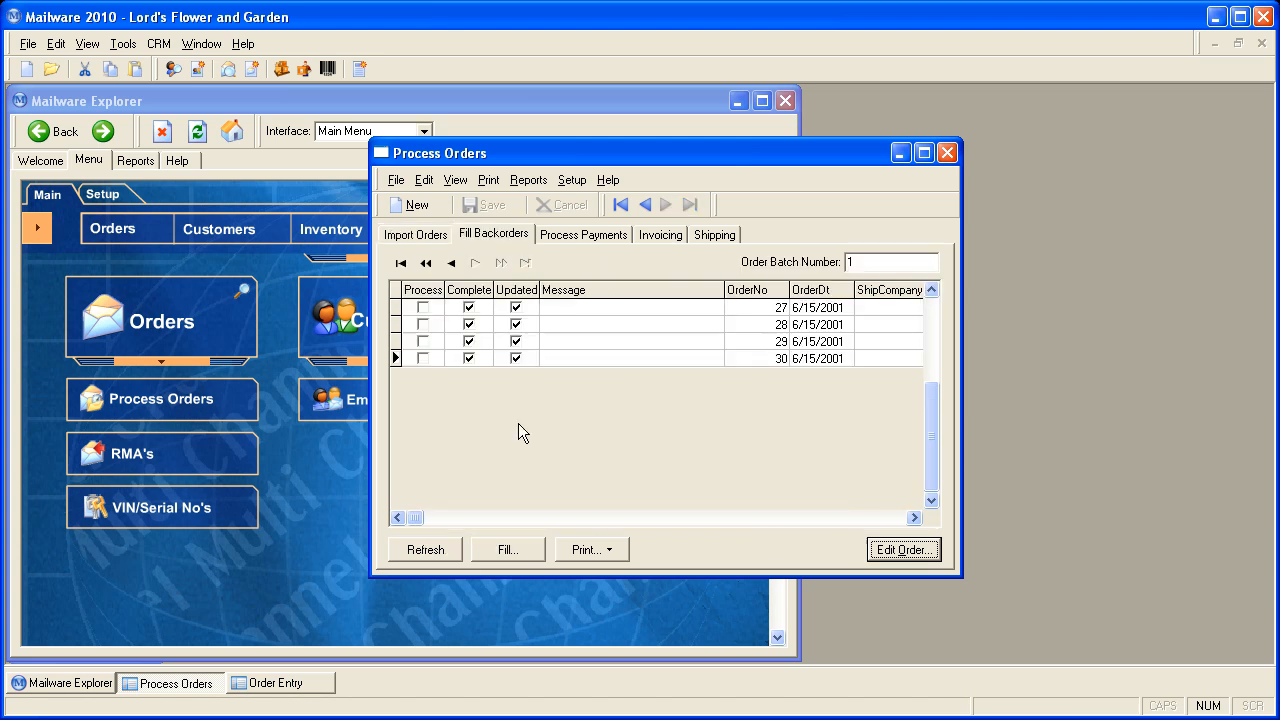
pyautogui.click(440, 556)
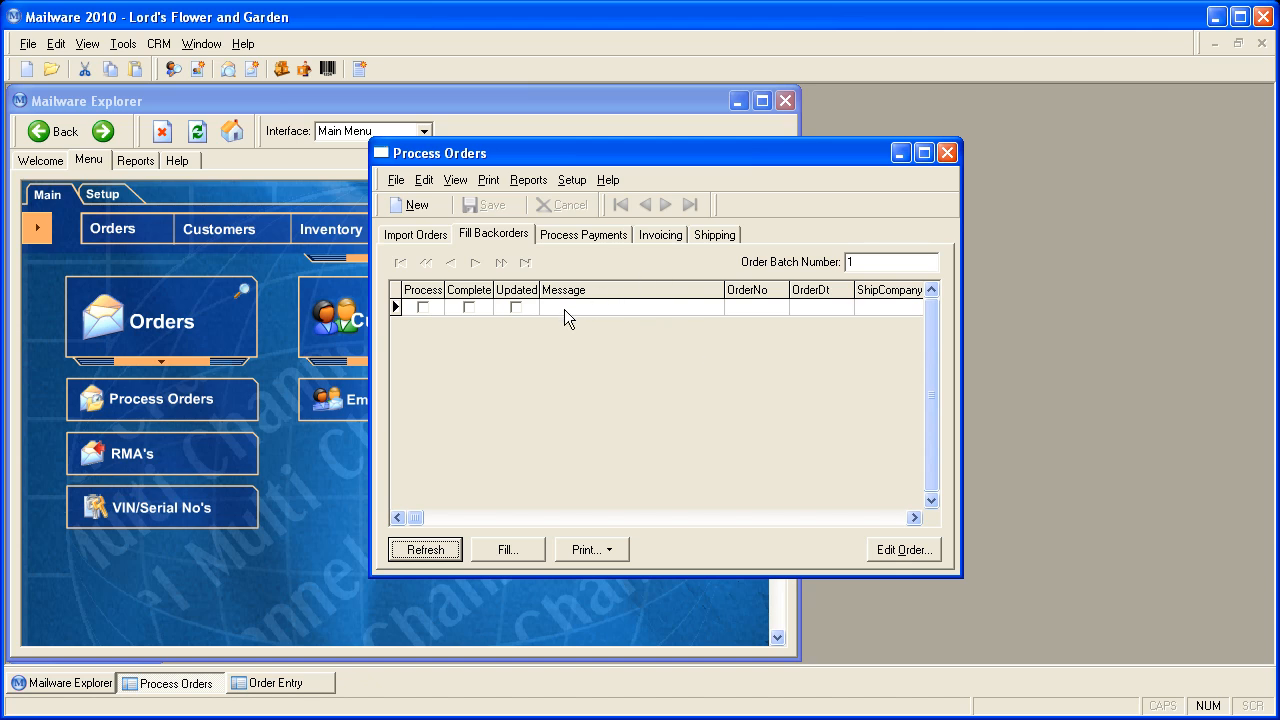
# - Review the batch lists for processing payments, invoicing, and shipping orders, and minimize the Process Orders window
pyautogui.click(599, 238)
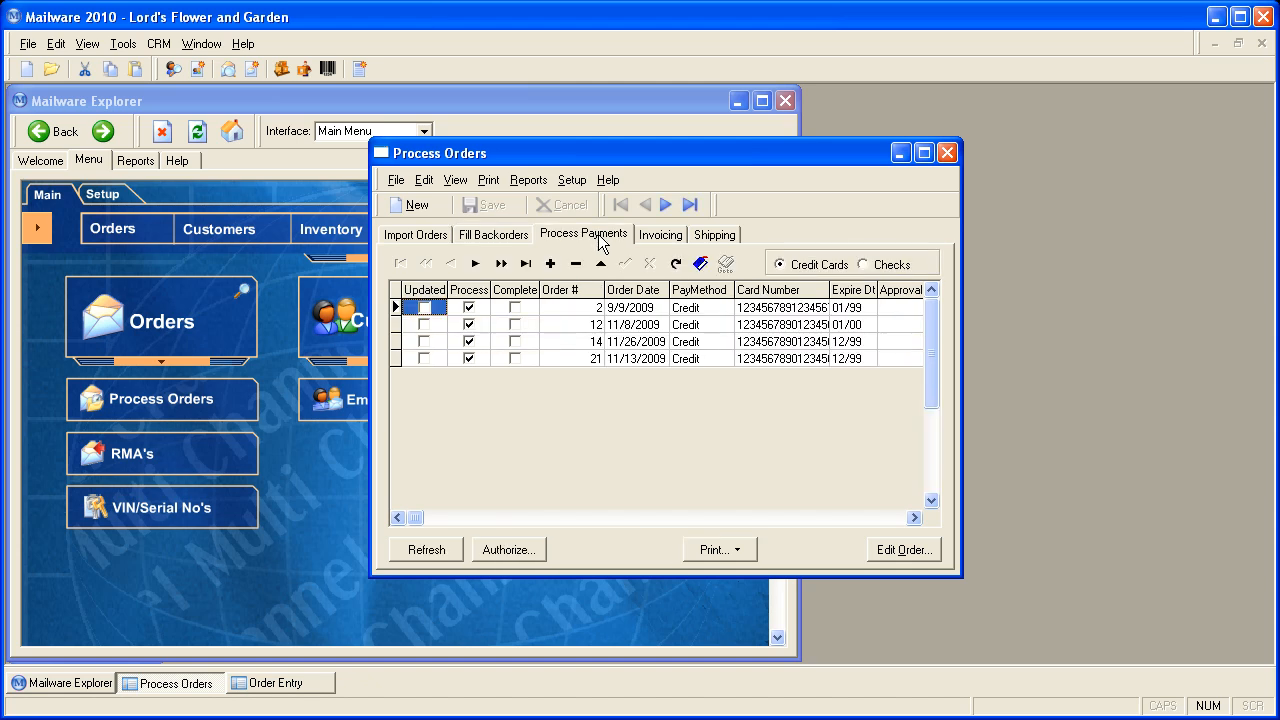
pyautogui.click(674, 238)
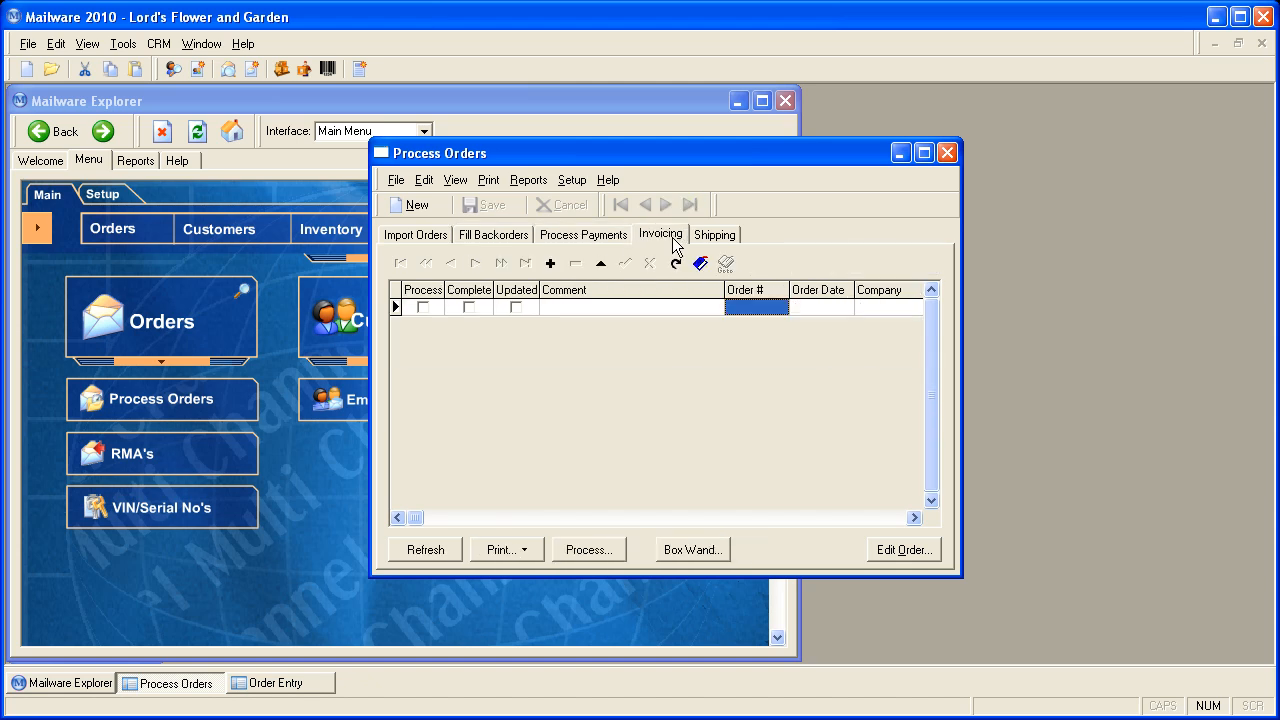
pyautogui.click(736, 238)
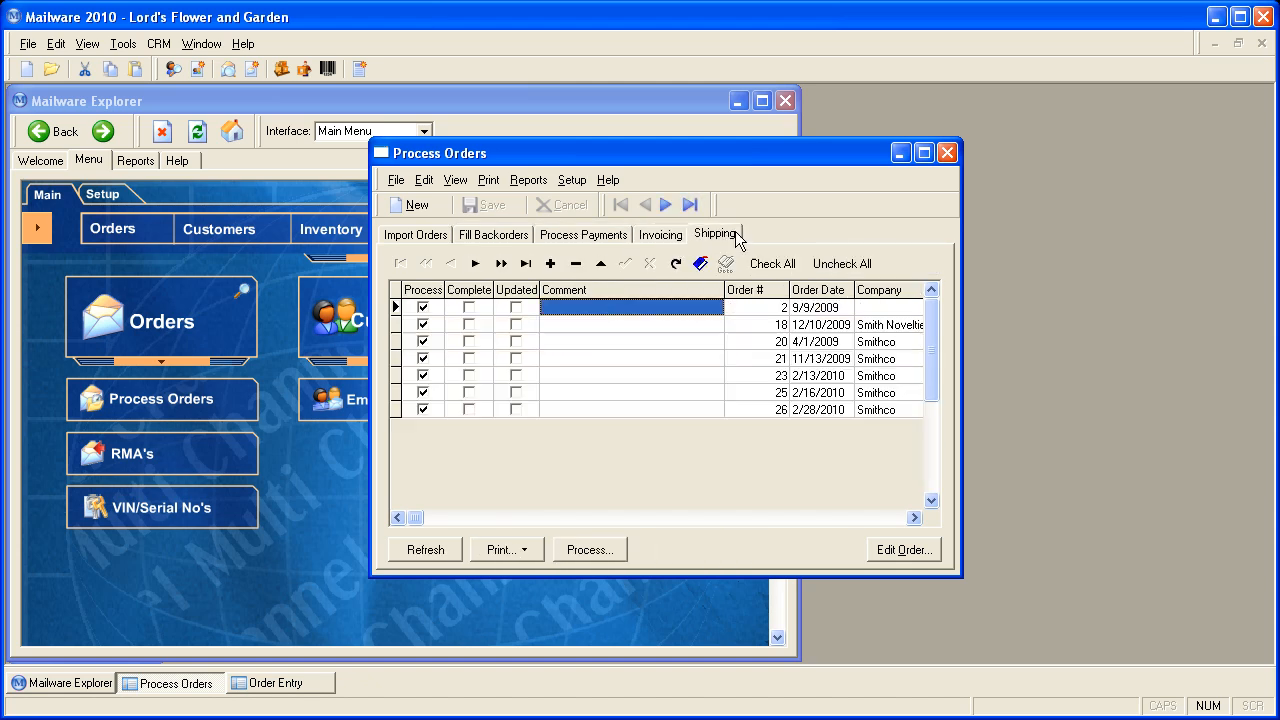
pyautogui.click(897, 160)
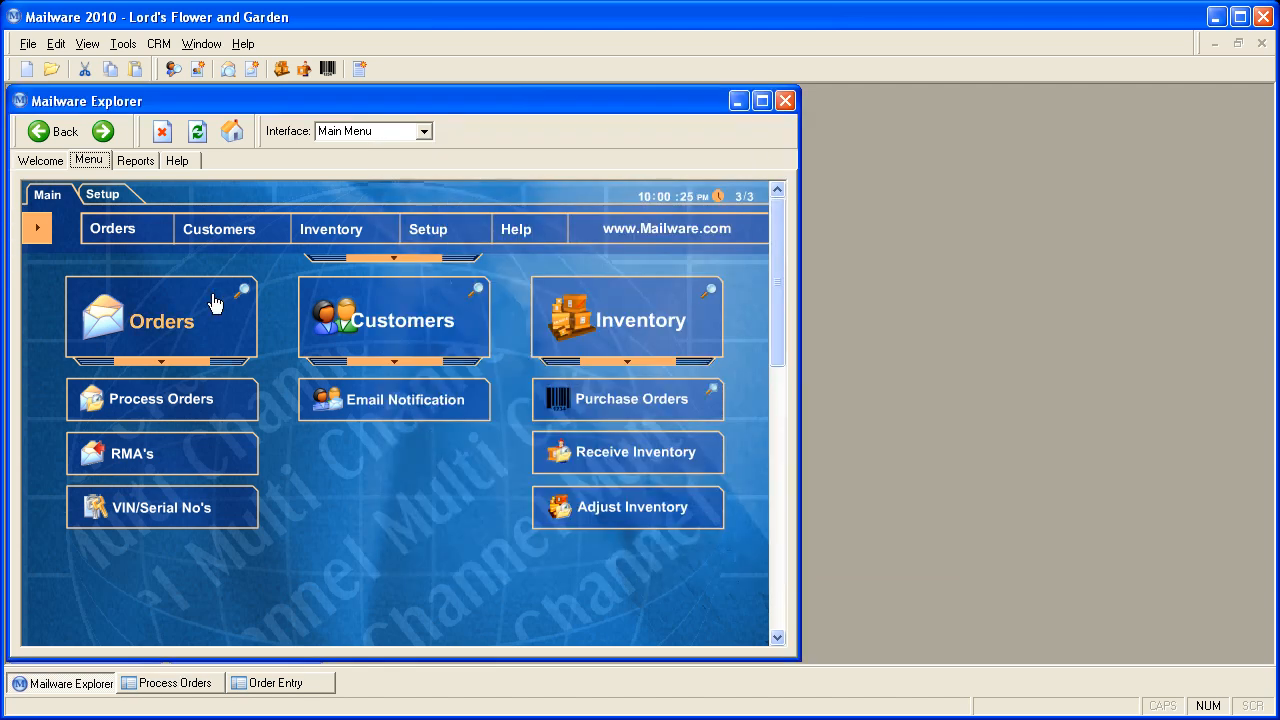
# - Show the list of all orders in Order Entry and group it by order date
pyautogui.click(220, 290)
pyautogui.click(212, 151)
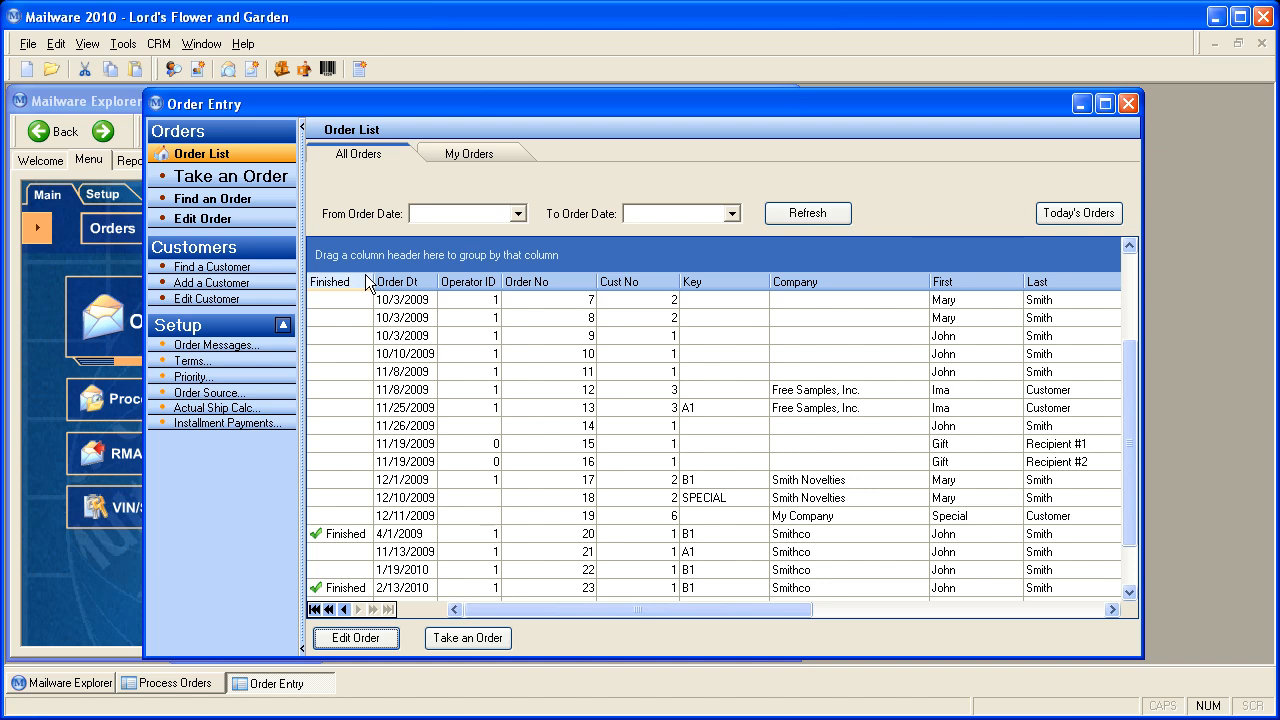
pyautogui.moveTo(410, 292); pyautogui.dragTo(395, 255)
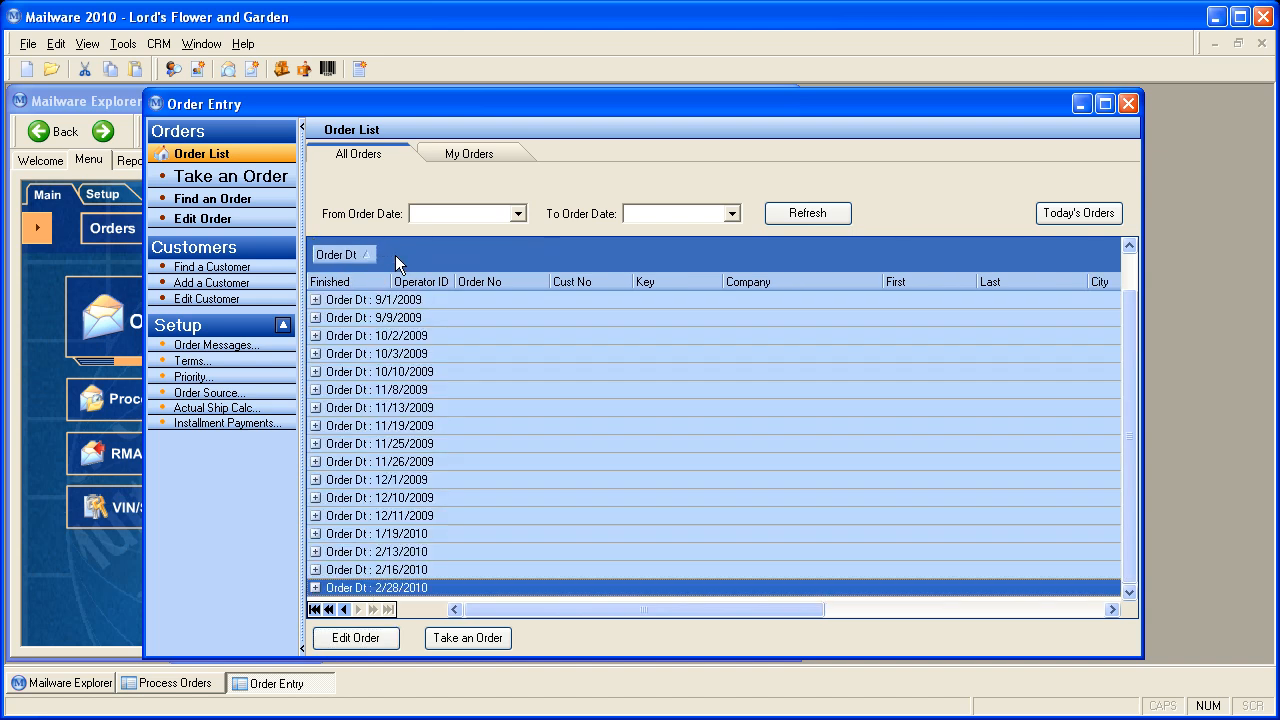
# - Inspect the orders grouped under 9/1/2009 and 9/9/2009, collapse both groups, and minimize the Order Entry window
pyautogui.click(315, 299)
pyautogui.click(315, 335)
pyautogui.click(315, 299)
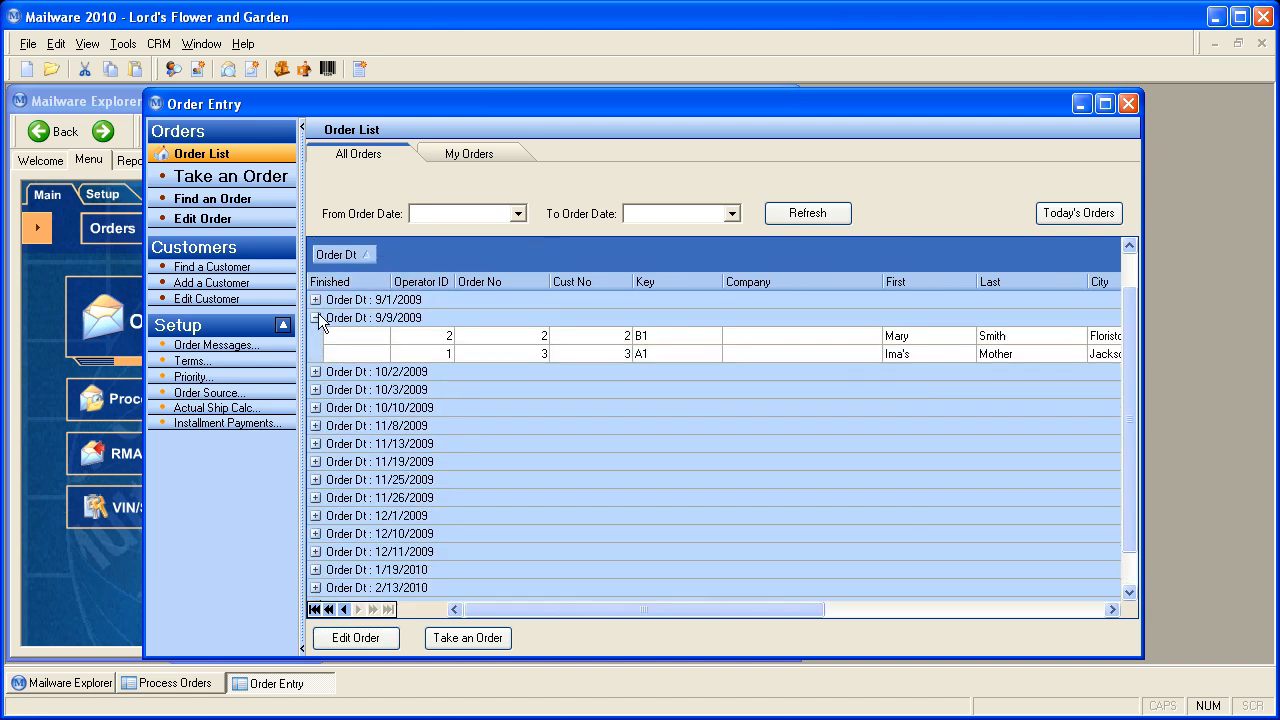
pyautogui.click(315, 317)
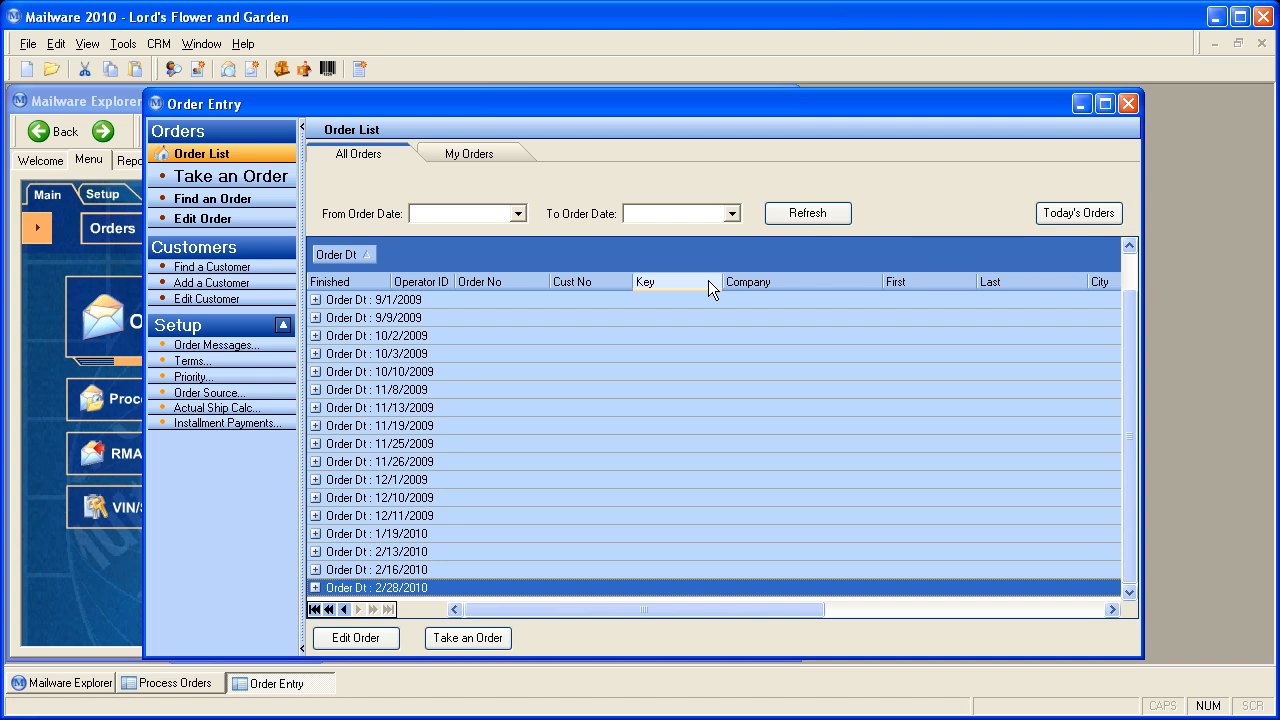
pyautogui.click(1084, 105)
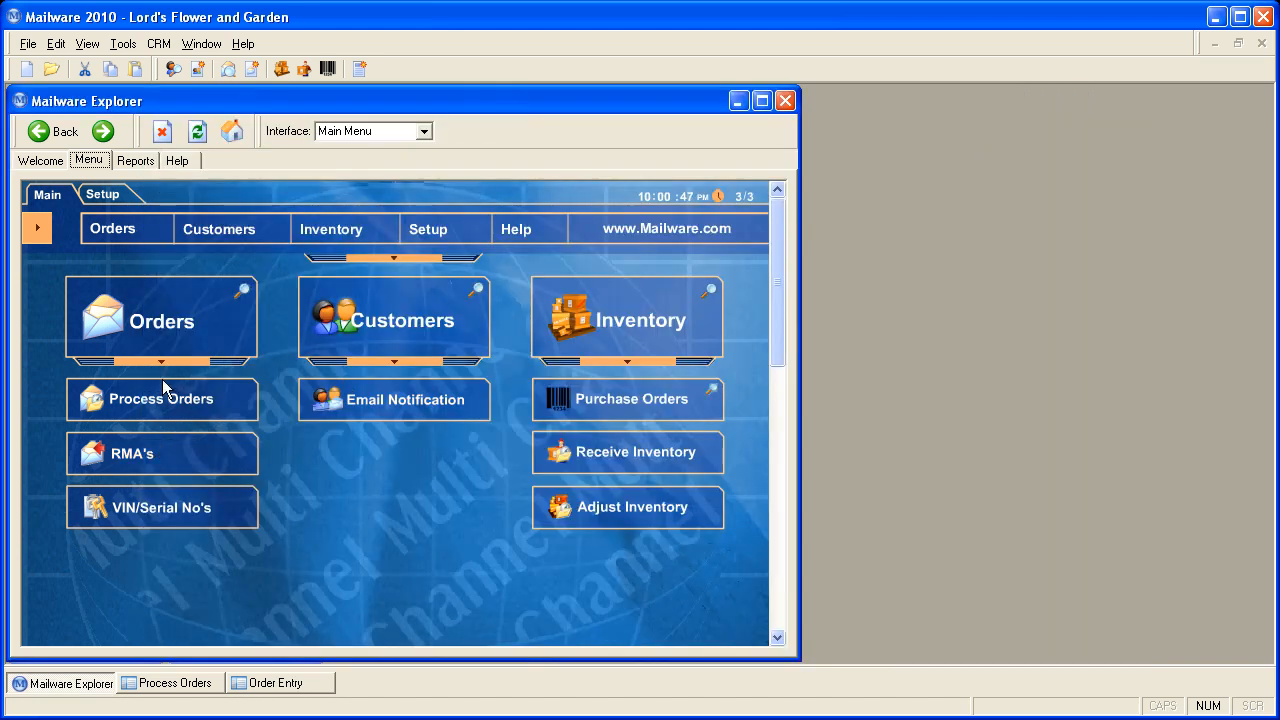